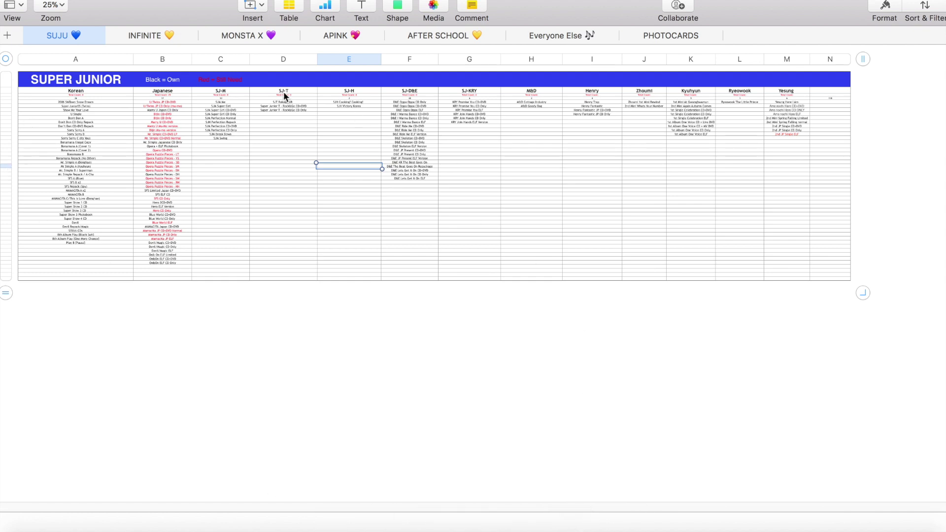
Check the Korean, Japanese and SJ-M column album counts on the Super Junior sheet.
{"action": "left_click", "coordinate": [44, 59]}
{"action": "left_click", "coordinate": [146, 63]}
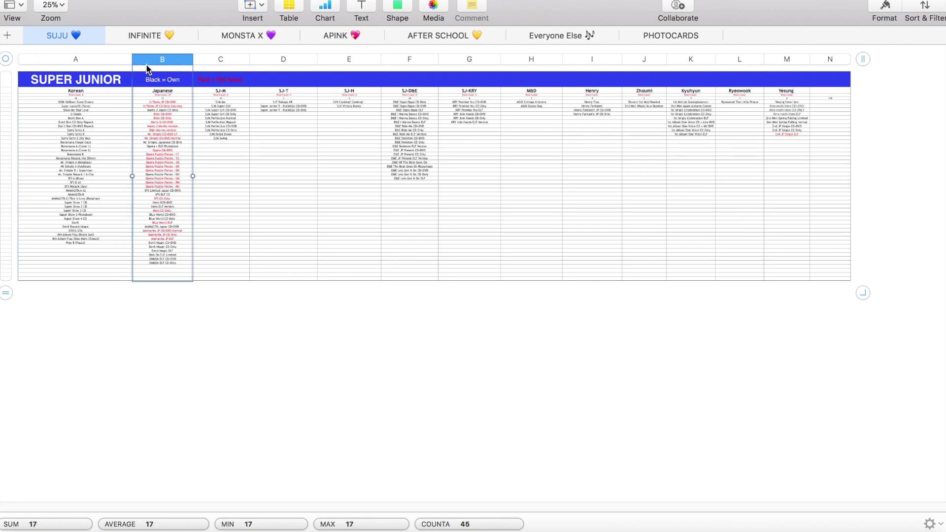
{"action": "left_click", "coordinate": [208, 63]}
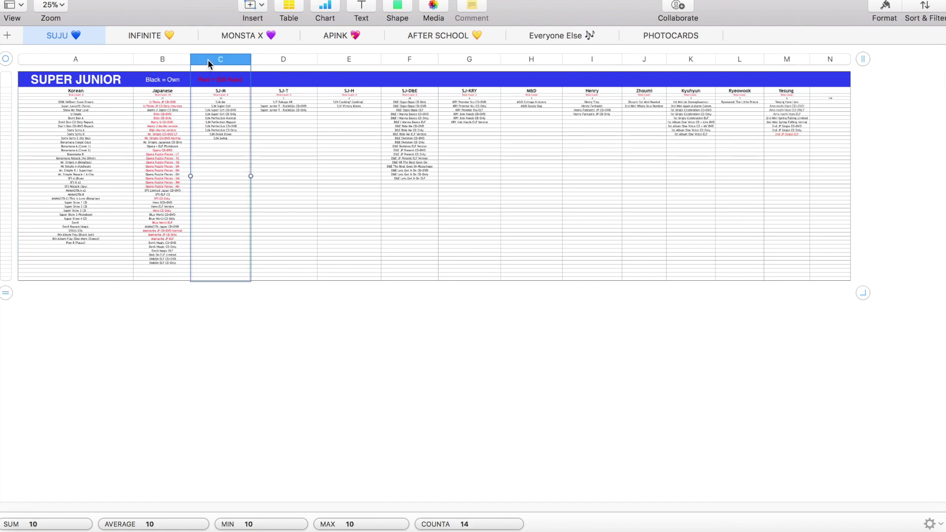
{"action": "left_click", "coordinate": [47, 55]}
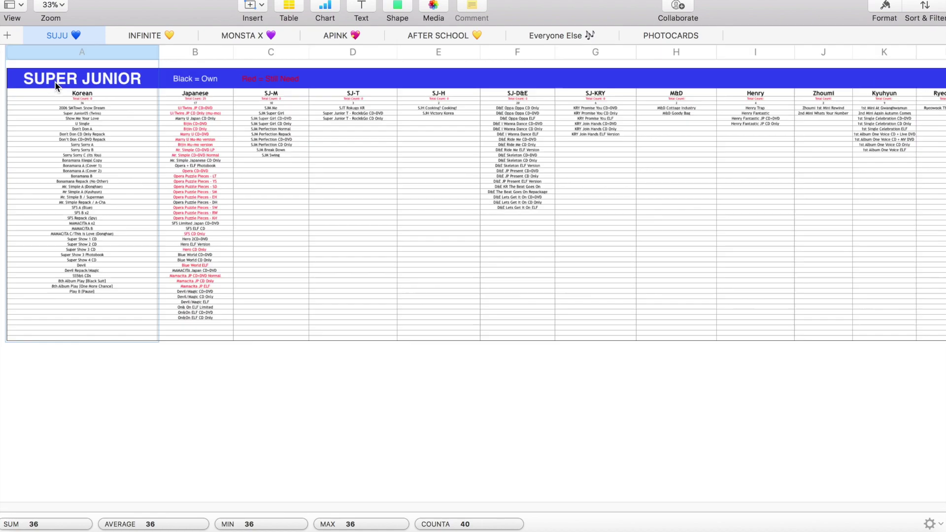
{"action": "scroll", "coordinate": [55, 82], "scroll_direction": "up", "scroll_amount": 5}
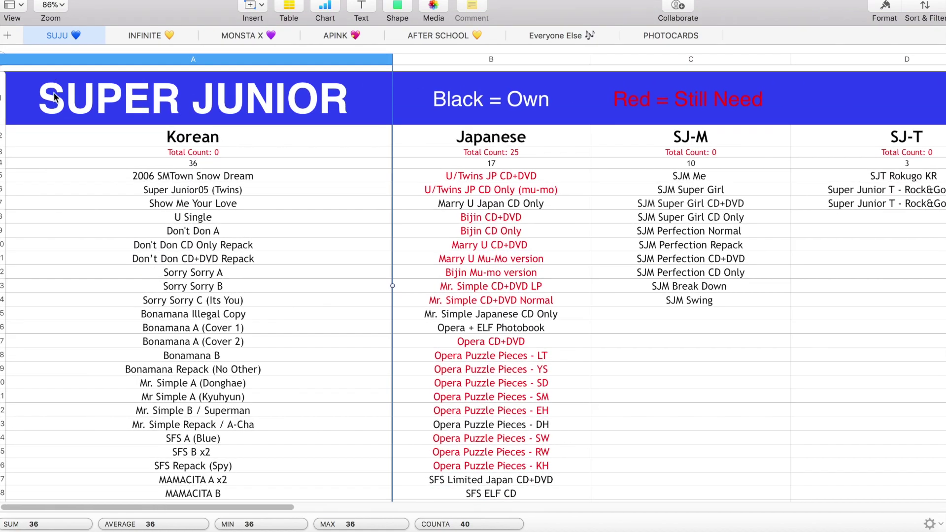
{"action": "scroll", "coordinate": [165, 177], "scroll_direction": "right", "scroll_amount": 5}
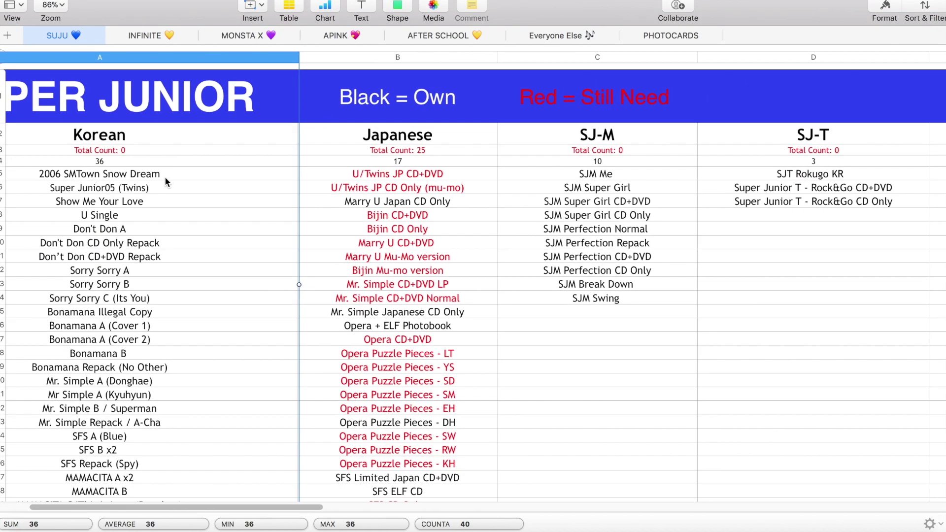
{"action": "scroll", "coordinate": [165, 176], "scroll_direction": "right", "scroll_amount": 5}
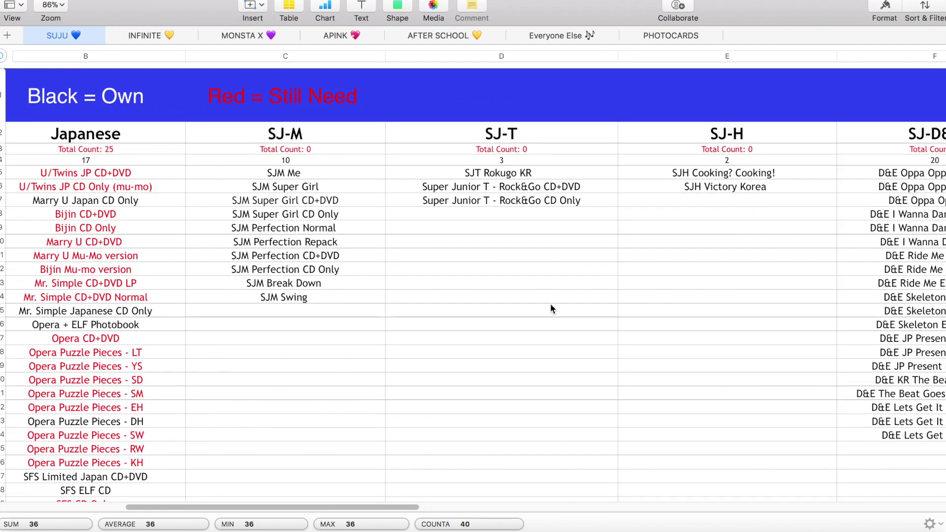
{"action": "scroll", "coordinate": [694, 353], "scroll_direction": "right", "scroll_amount": 5}
{"action": "scroll", "coordinate": [695, 353], "scroll_direction": "right", "scroll_amount": 10}
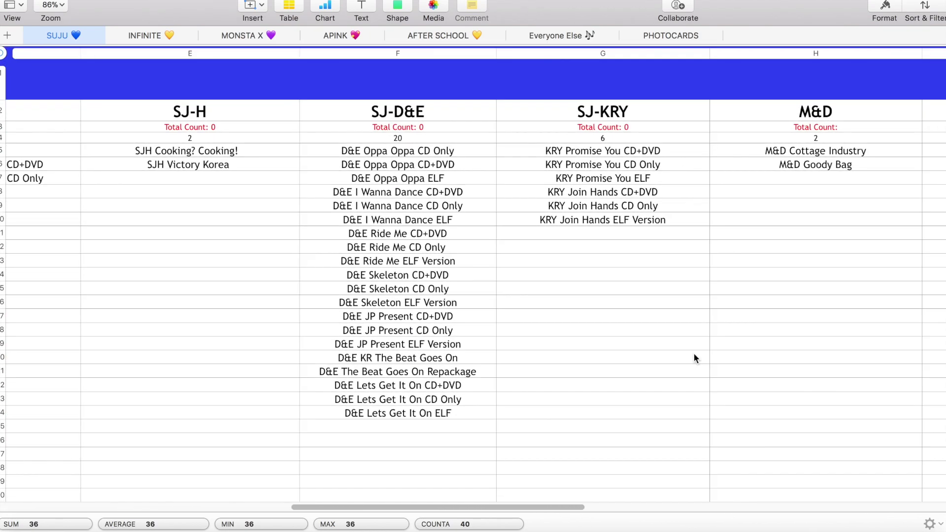
{"action": "scroll", "coordinate": [694, 358], "scroll_direction": "right", "scroll_amount": 12}
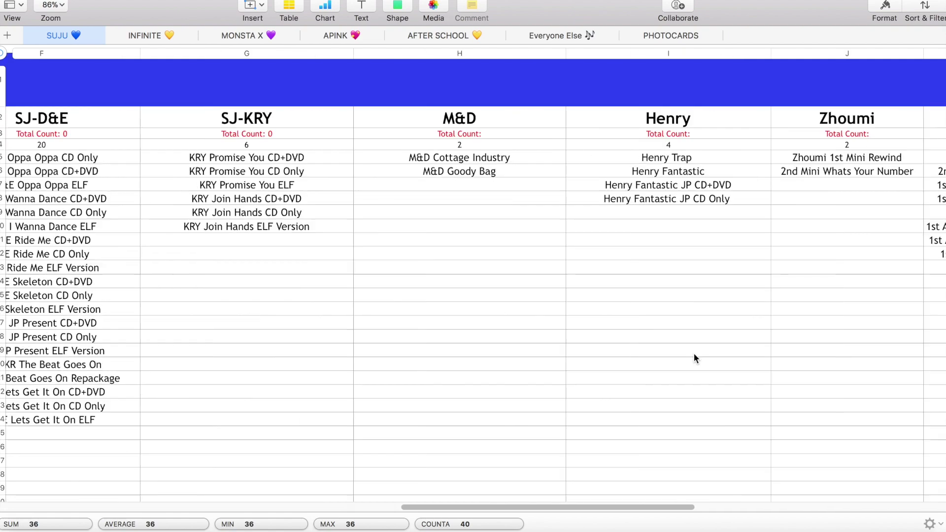
{"action": "scroll", "coordinate": [694, 354], "scroll_direction": "right", "scroll_amount": 6}
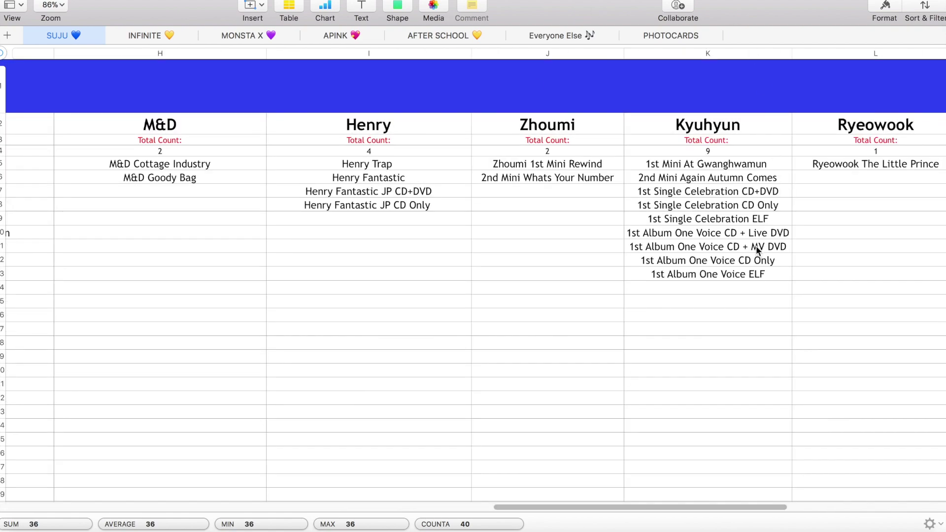
{"action": "scroll", "coordinate": [756, 245], "scroll_direction": "left", "scroll_amount": 17}
{"action": "scroll", "coordinate": [756, 245], "scroll_direction": "left", "scroll_amount": 20}
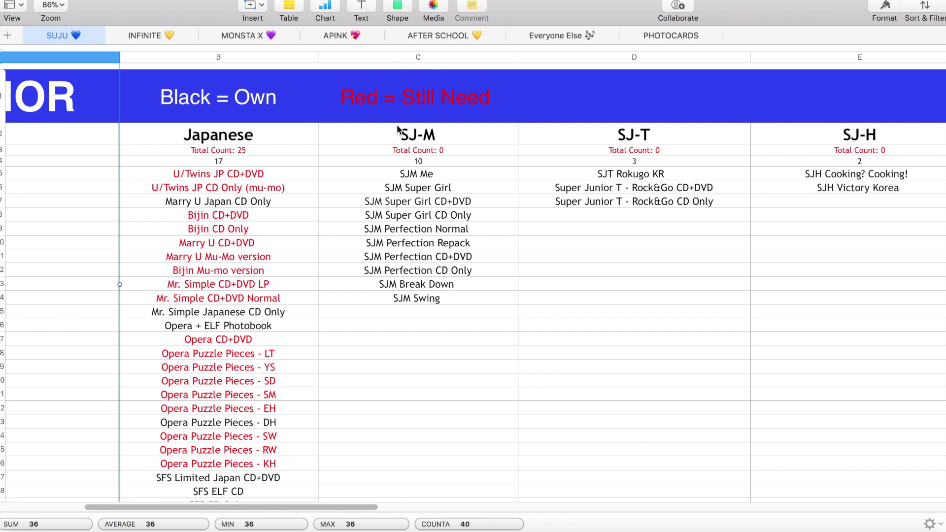
Select the Japanese album count of 17 and the 118 grand total in N4.
{"action": "left_click", "coordinate": [217, 152]}
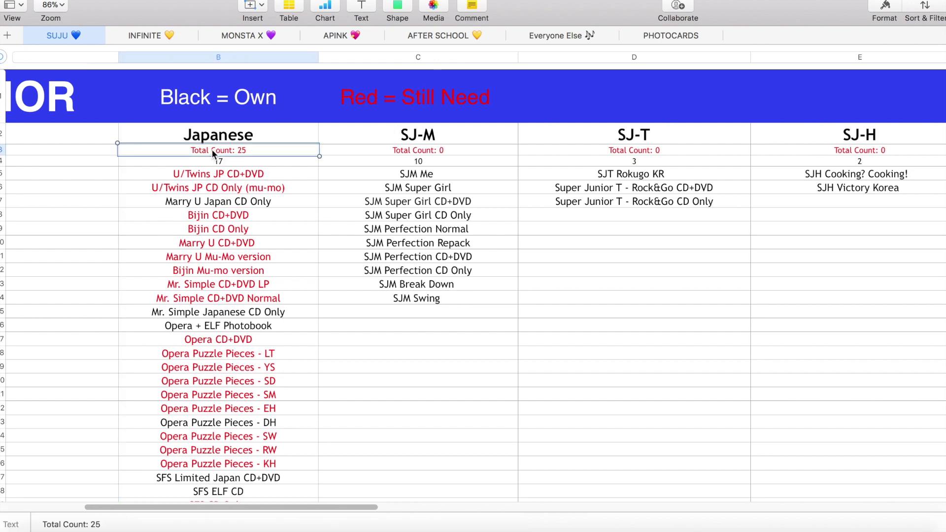
{"action": "left_click", "coordinate": [205, 141]}
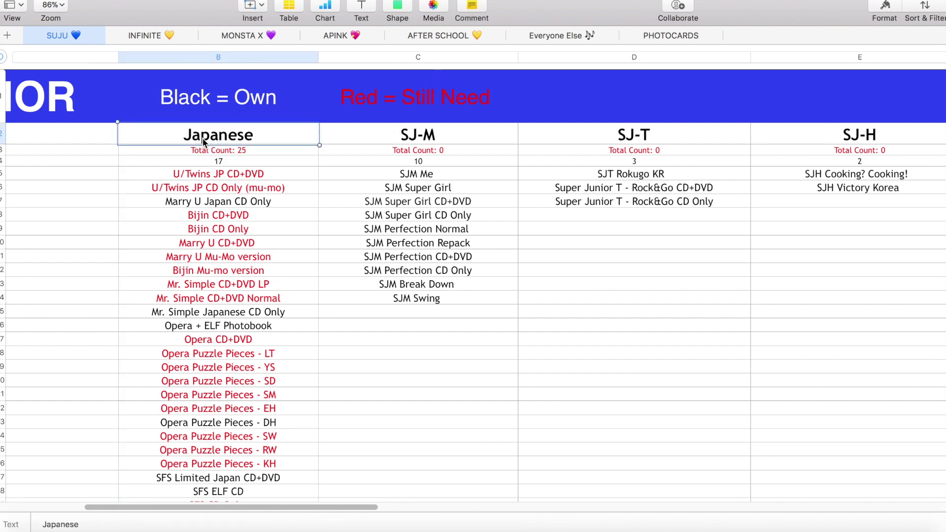
{"action": "key", "text": "Down"}
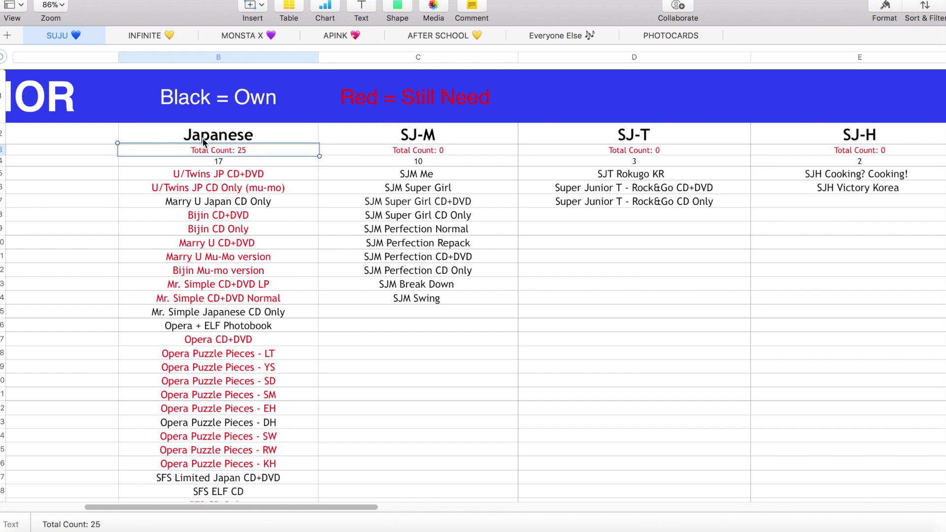
{"action": "left_click", "coordinate": [220, 163]}
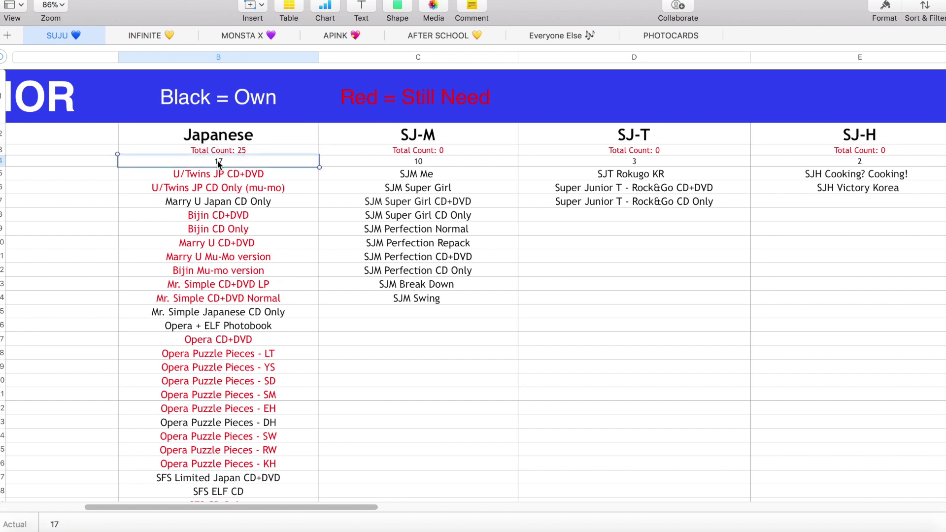
{"action": "scroll", "coordinate": [219, 159], "scroll_direction": "left", "scroll_amount": 10}
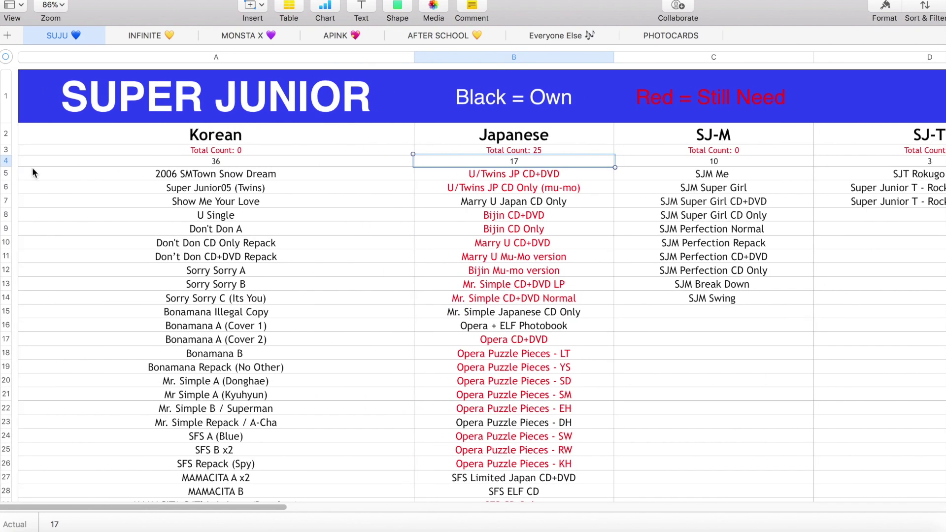
{"action": "scroll", "coordinate": [325, 168], "scroll_direction": "right", "scroll_amount": 15}
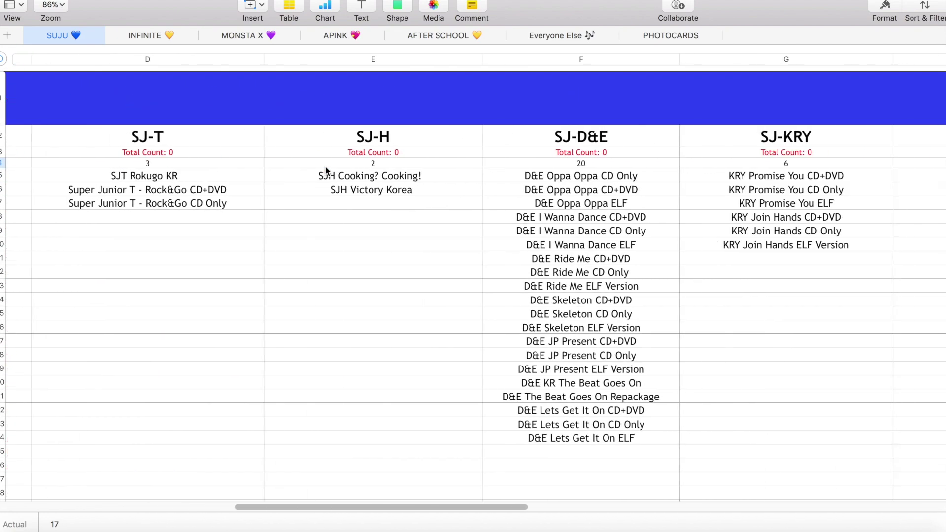
{"action": "scroll", "coordinate": [325, 166], "scroll_direction": "right", "scroll_amount": 10}
{"action": "left_click", "coordinate": [680, 164]}
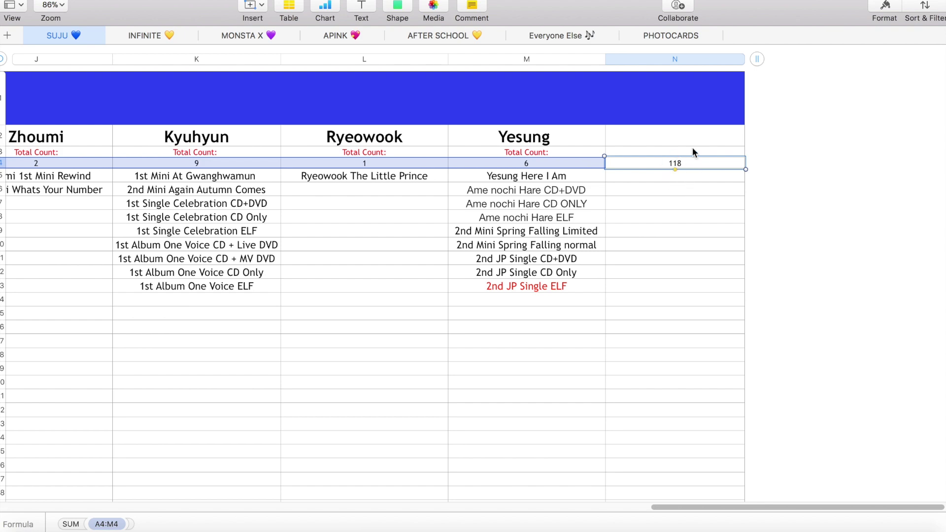
Switch to the INFINITE sheet and select its album total of 81 in J4.
{"action": "left_click", "coordinate": [151, 35]}
{"action": "scroll", "coordinate": [118, 116], "scroll_direction": "left", "scroll_amount": 5}
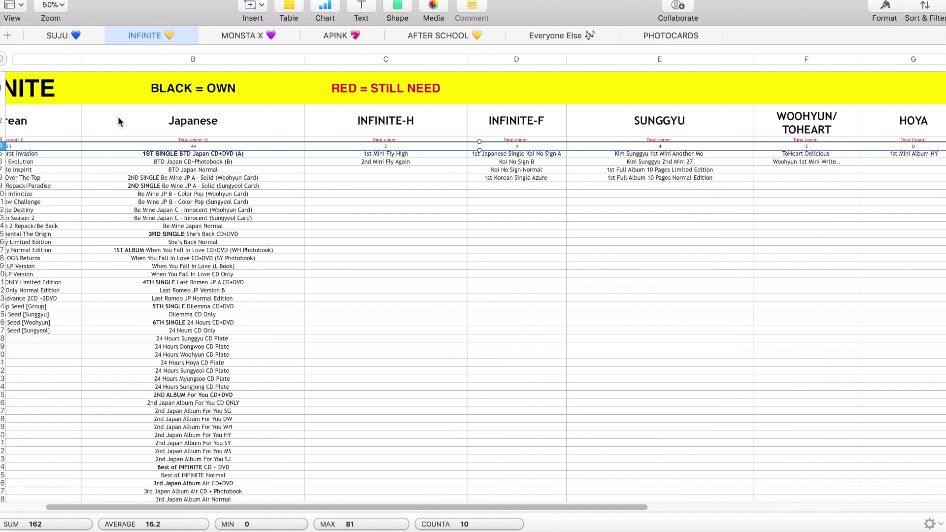
{"action": "key", "text": "Down"}
{"action": "key", "text": "Down"}
{"action": "key", "text": "Down"}
{"action": "key", "text": "Down"}
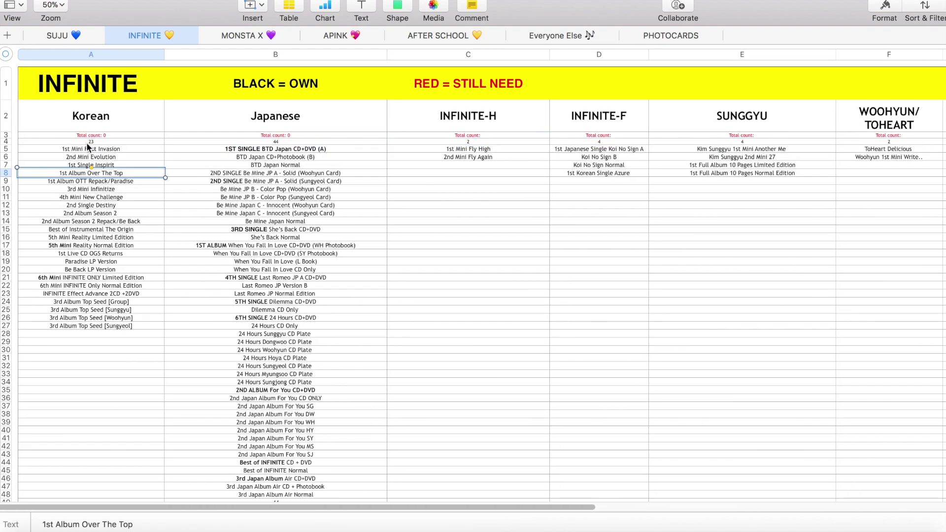
{"action": "scroll", "coordinate": [495, 100], "scroll_direction": "right", "scroll_amount": 5}
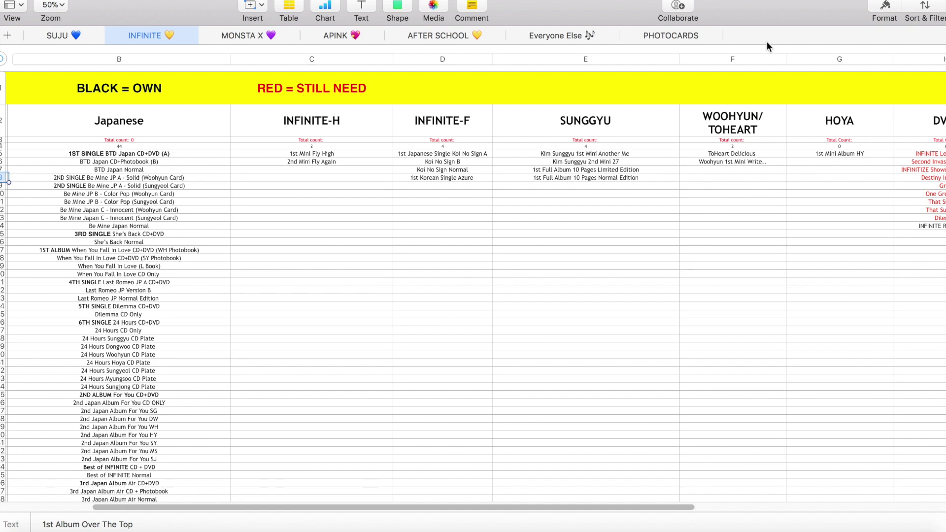
{"action": "scroll", "coordinate": [778, 91], "scroll_direction": "right", "scroll_amount": 3}
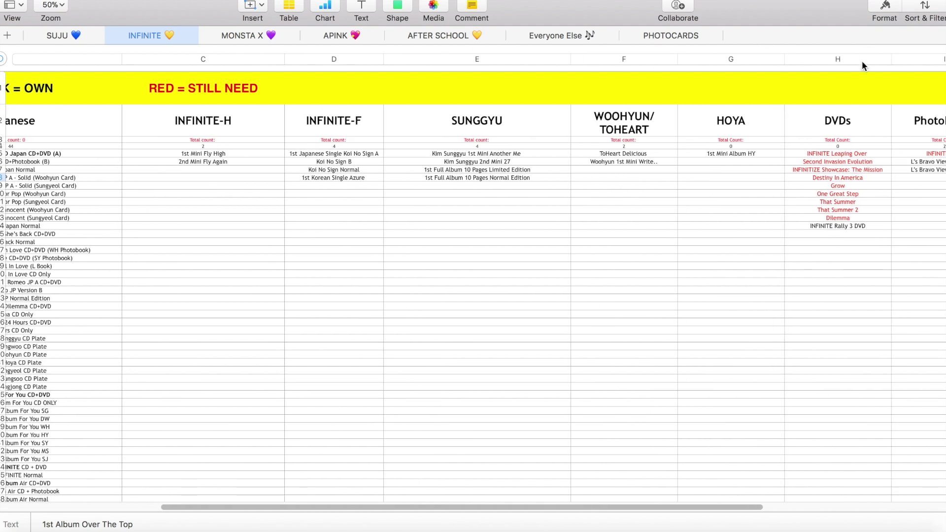
{"action": "scroll", "coordinate": [853, 155], "scroll_direction": "right", "scroll_amount": 3}
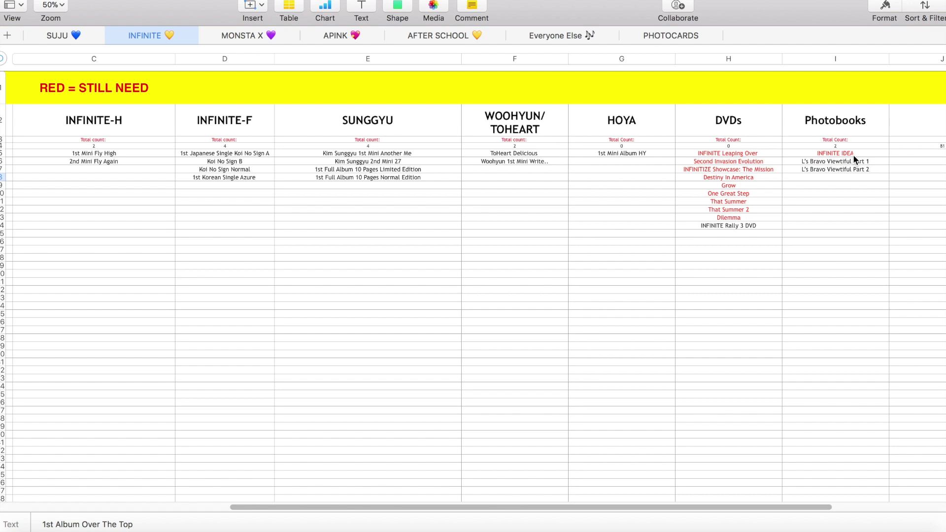
{"action": "scroll", "coordinate": [853, 157], "scroll_direction": "right", "scroll_amount": 3}
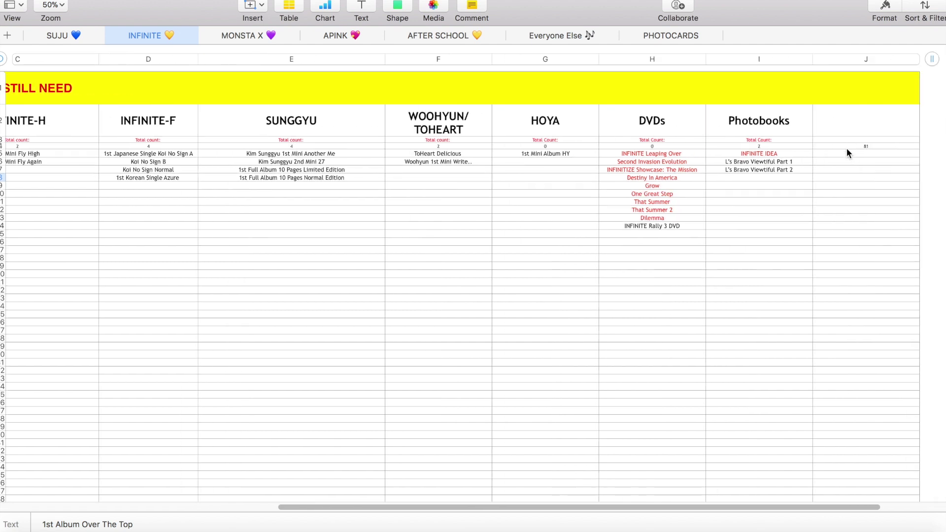
{"action": "left_click", "coordinate": [846, 148]}
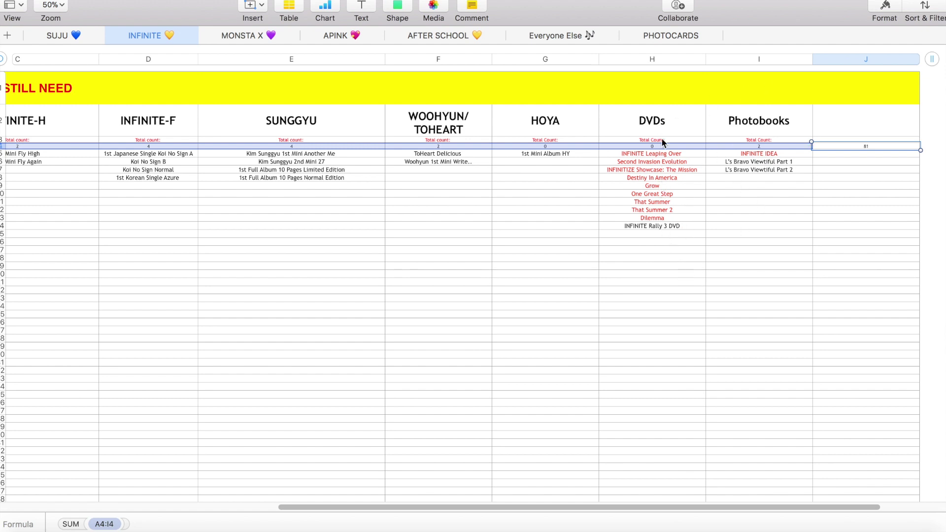
Inspect the HOYA entry and the J4 total of 81, undoing the last change.
{"action": "left_click", "coordinate": [533, 154]}
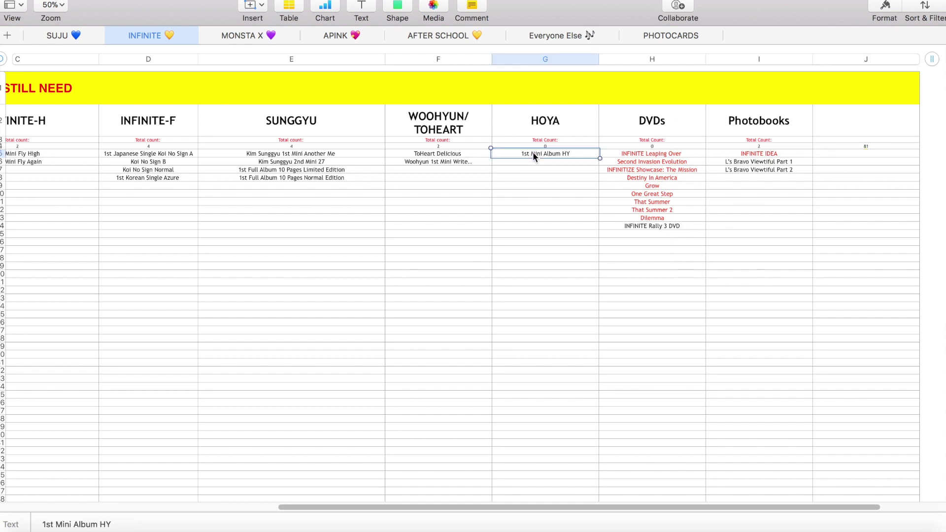
{"action": "left_click", "coordinate": [886, 9]}
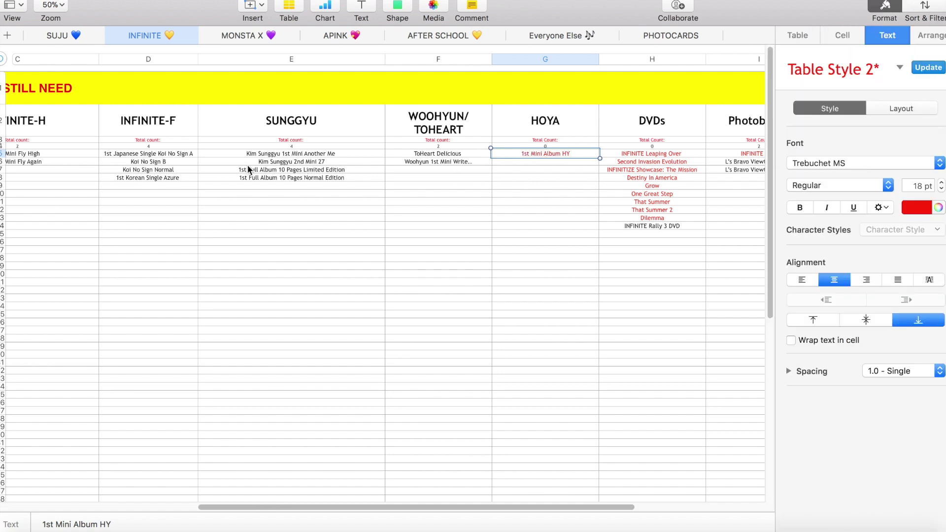
{"action": "scroll", "coordinate": [251, 227], "scroll_direction": "right", "scroll_amount": 10}
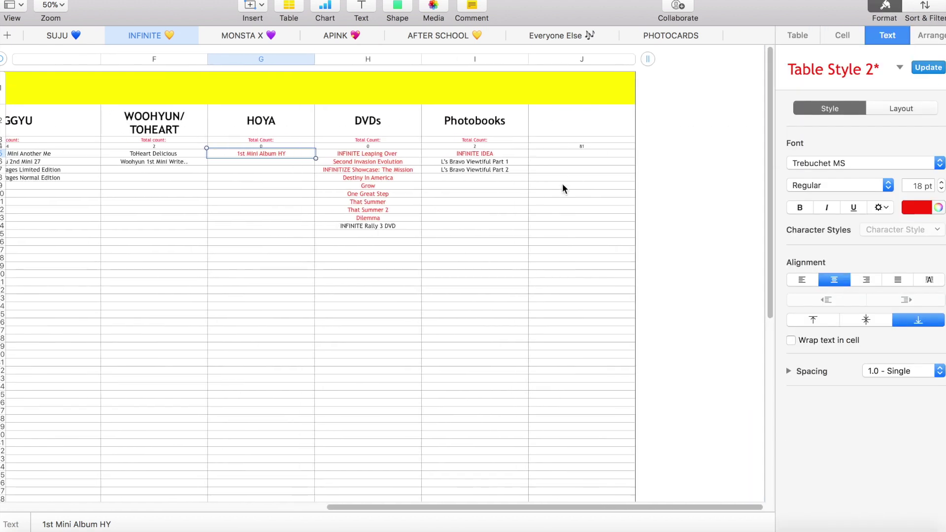
{"action": "left_click", "coordinate": [580, 146]}
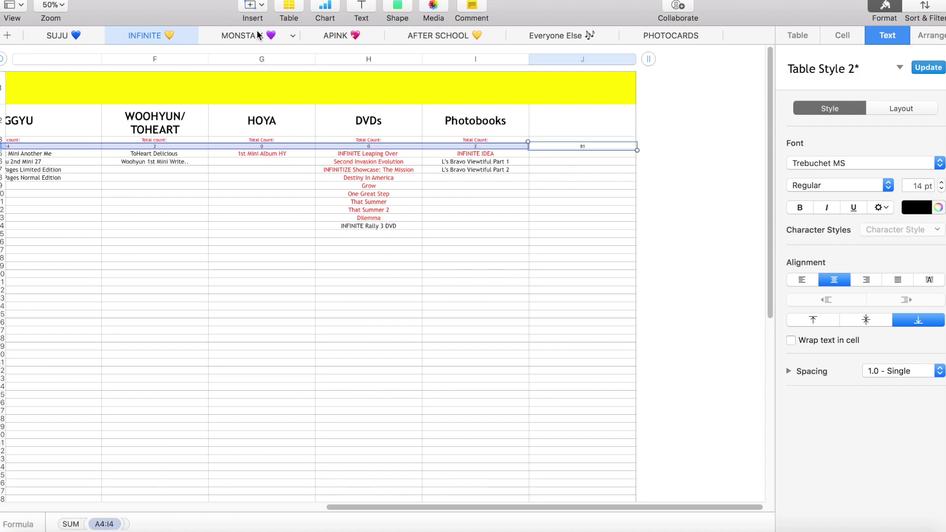
{"action": "key", "text": "ctrl+z"}
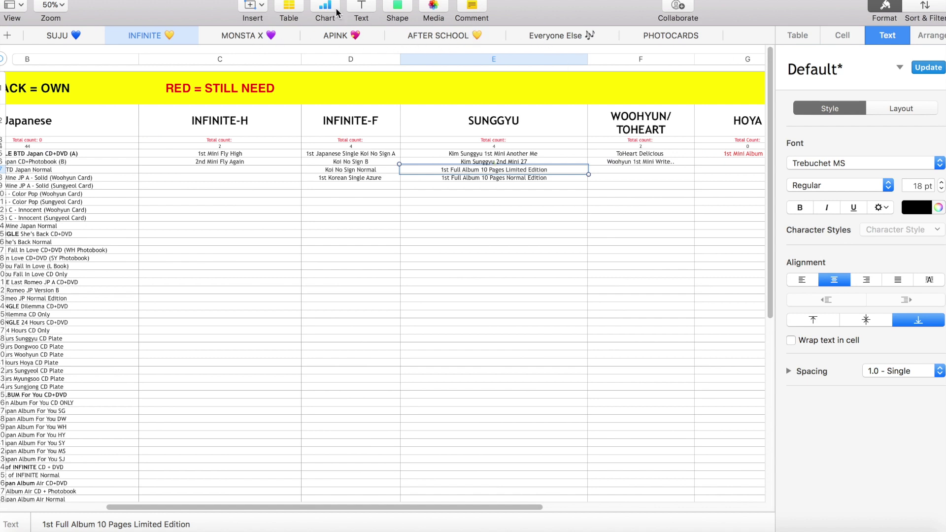
{"action": "left_click", "coordinate": [226, 36]}
Review MONSTA X's 15 Korean and 4 Japanese album counts and the 19 total in C4.
{"action": "scroll", "coordinate": [333, 208], "scroll_direction": "left", "scroll_amount": 3}
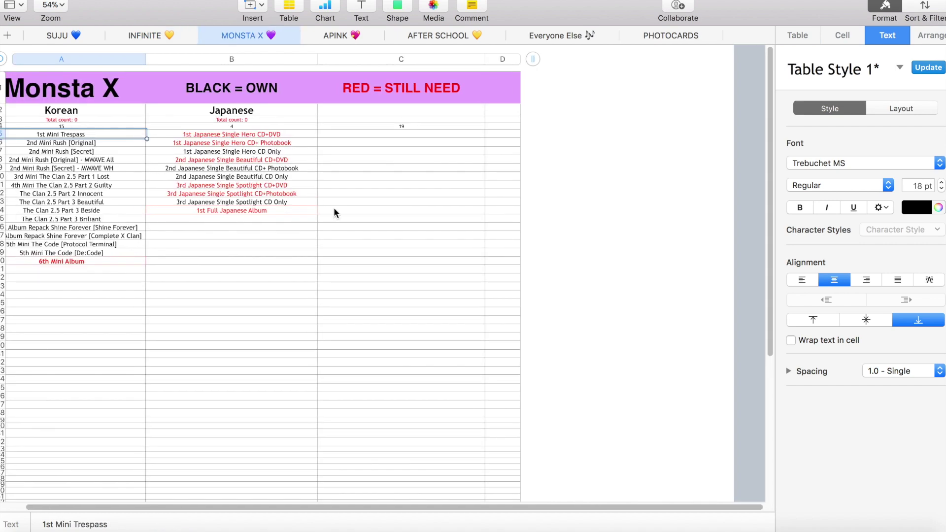
{"action": "scroll", "coordinate": [334, 212], "scroll_direction": "left", "scroll_amount": 1}
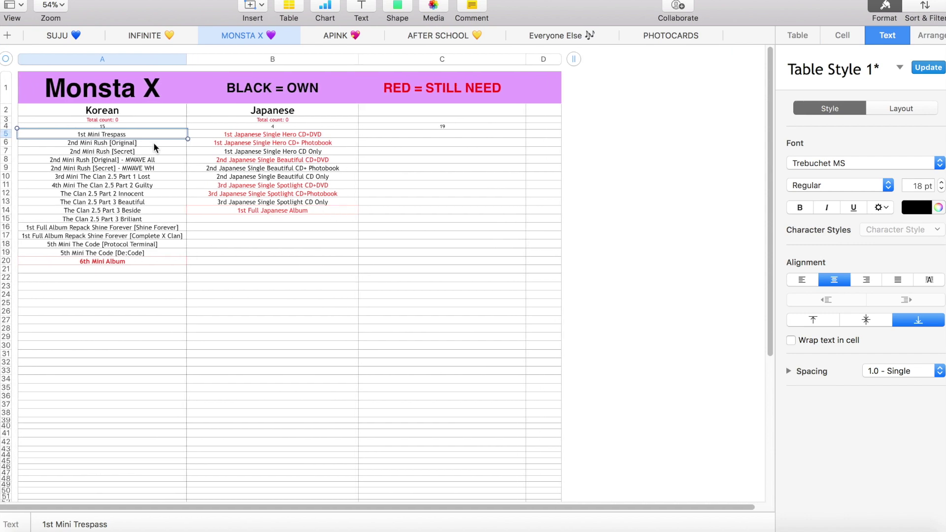
{"action": "left_click", "coordinate": [94, 124]}
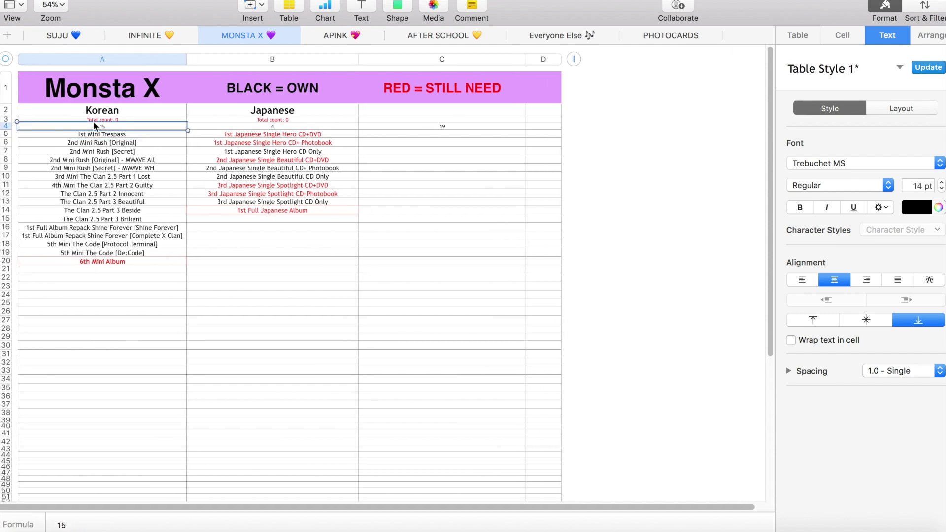
{"action": "left_click", "coordinate": [479, 124]}
{"action": "left_click", "coordinate": [259, 122]}
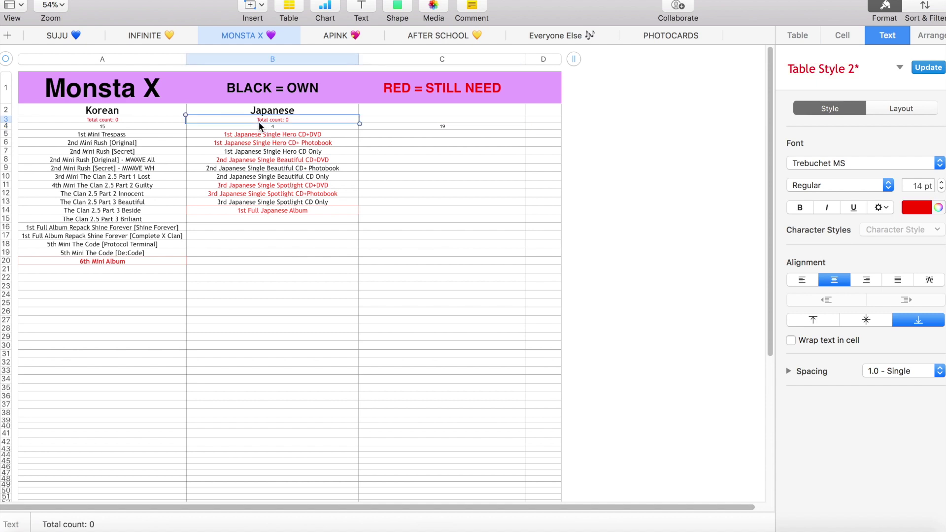
{"action": "left_click", "coordinate": [310, 133]}
{"action": "left_click", "coordinate": [259, 127]}
{"action": "left_click", "coordinate": [435, 118]}
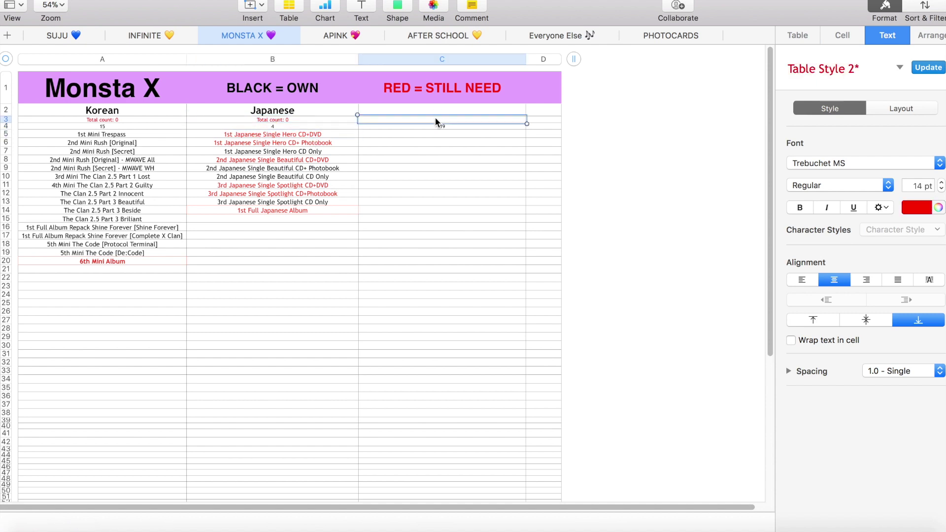
{"action": "left_click", "coordinate": [474, 127]}
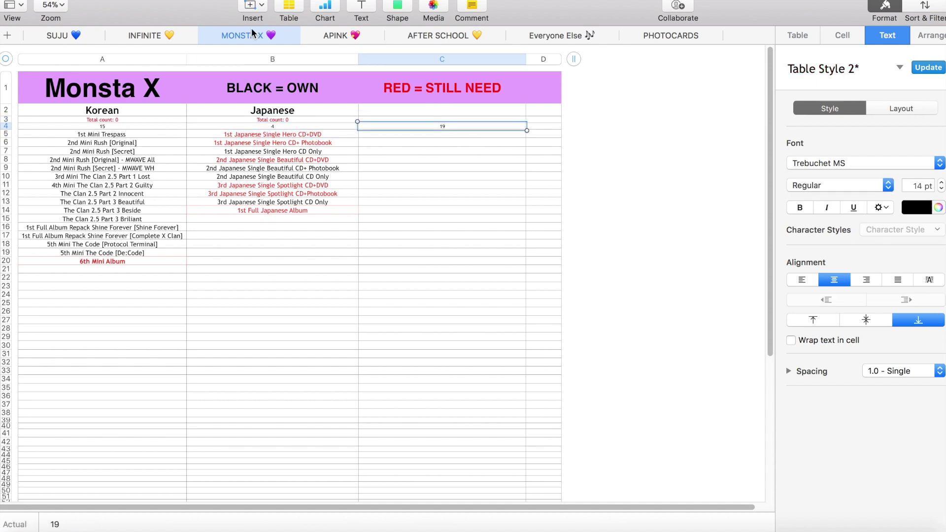
Glance at the INFINITE and SUJU sheets, then return to the MONSTA X sheet.
{"action": "left_click", "coordinate": [138, 33]}
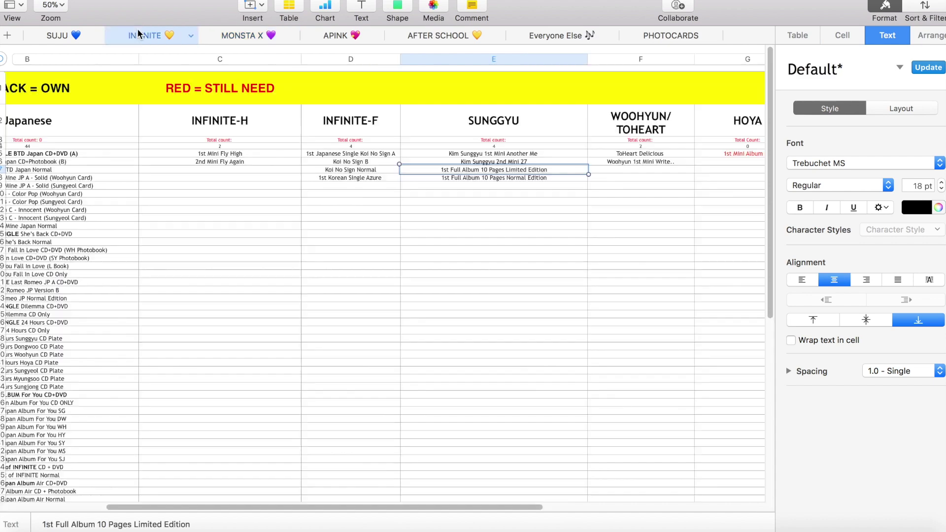
{"action": "left_click", "coordinate": [58, 36]}
{"action": "left_click", "coordinate": [230, 38]}
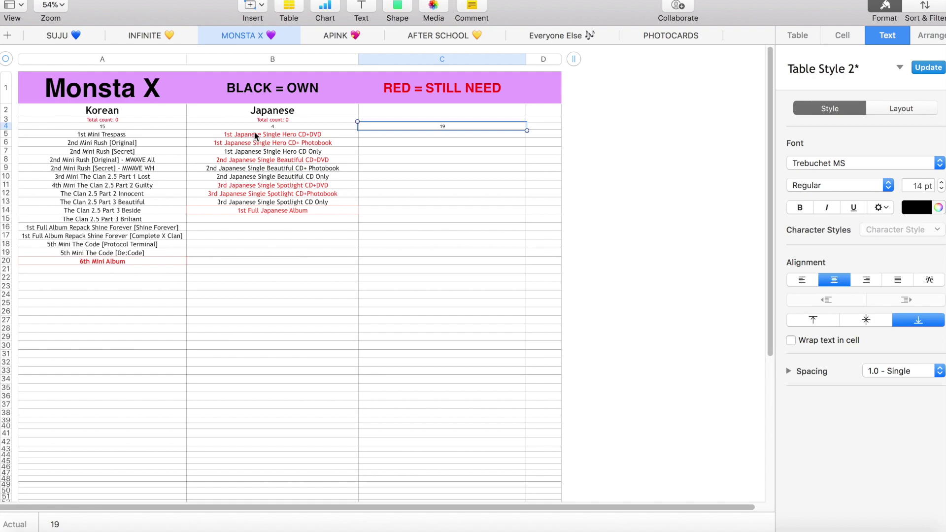
{"action": "scroll", "coordinate": [252, 129], "scroll_direction": "up", "scroll_amount": 5}
{"action": "scroll", "coordinate": [253, 128], "scroll_direction": "down", "scroll_amount": 5}
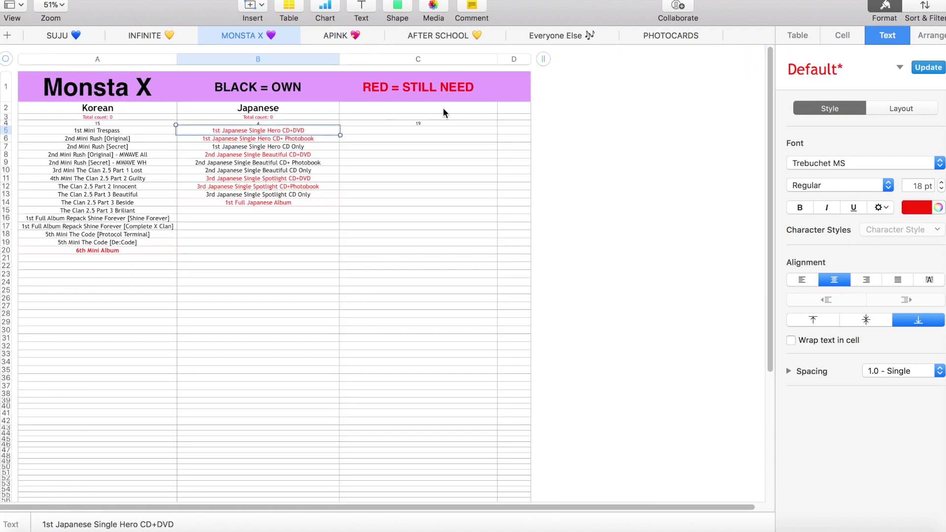
{"action": "left_click", "coordinate": [443, 116]}
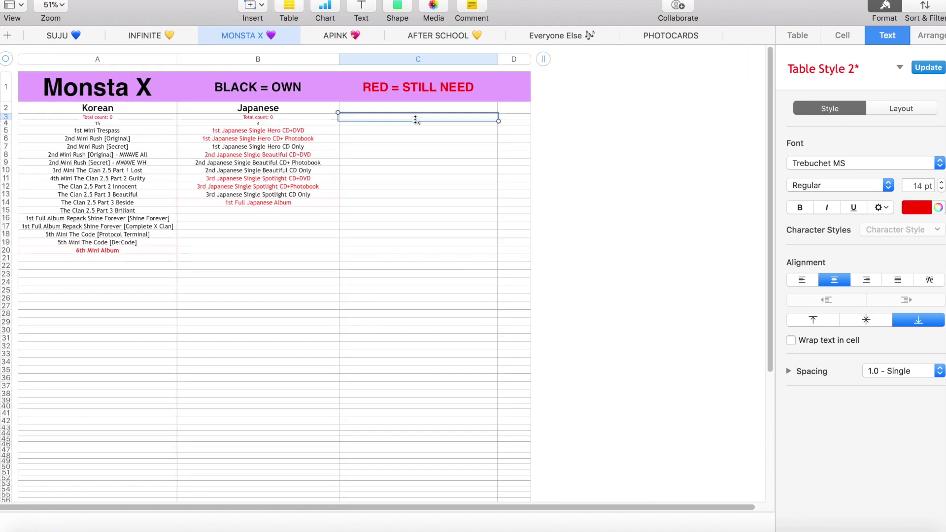
Open the APINK sheet and review its red Japanese albums, including the Pink Doll entries.
{"action": "left_click", "coordinate": [363, 36]}
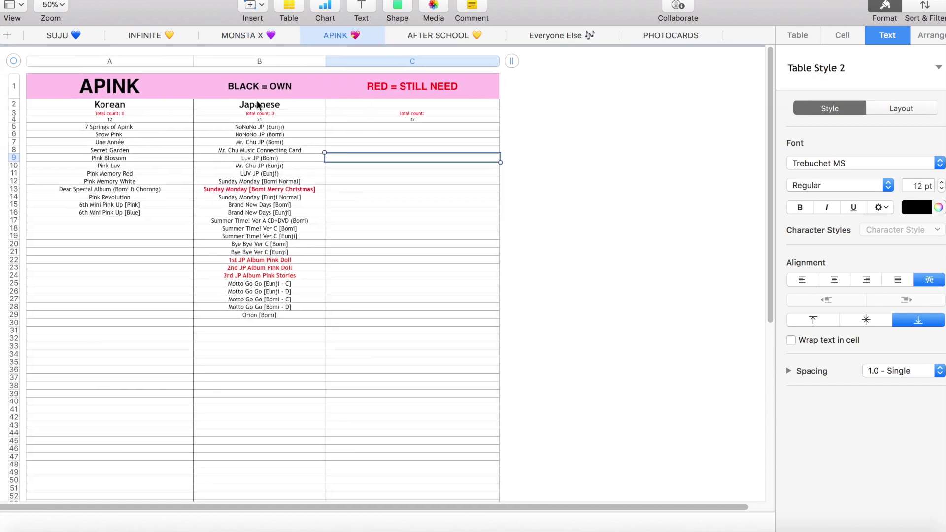
{"action": "scroll", "coordinate": [257, 104], "scroll_direction": "right", "scroll_amount": 1}
{"action": "key", "text": "super+shift+period"}
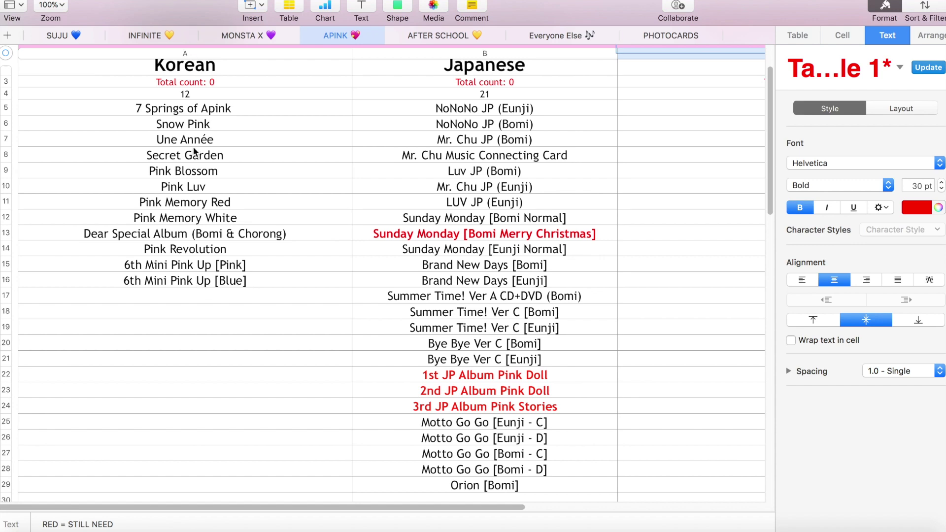
{"action": "key", "text": "super+shift+comma"}
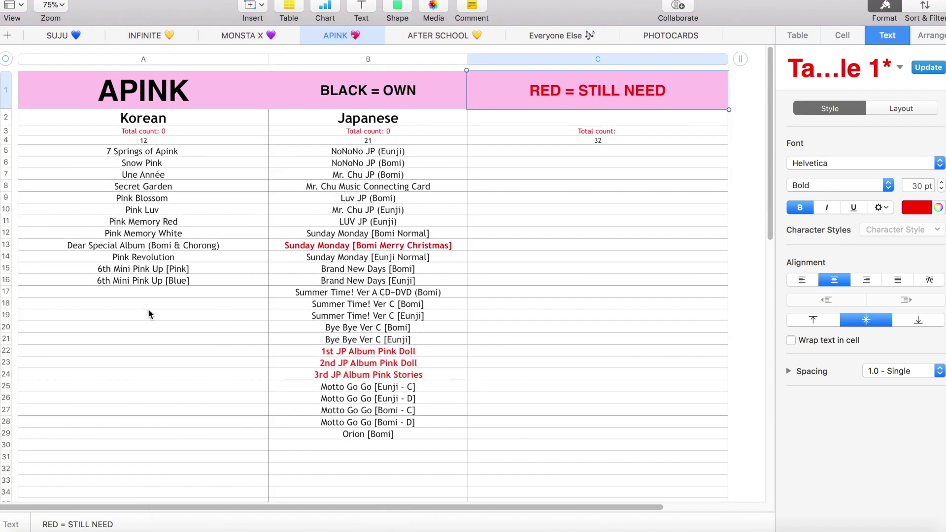
{"action": "left_click", "coordinate": [323, 245]}
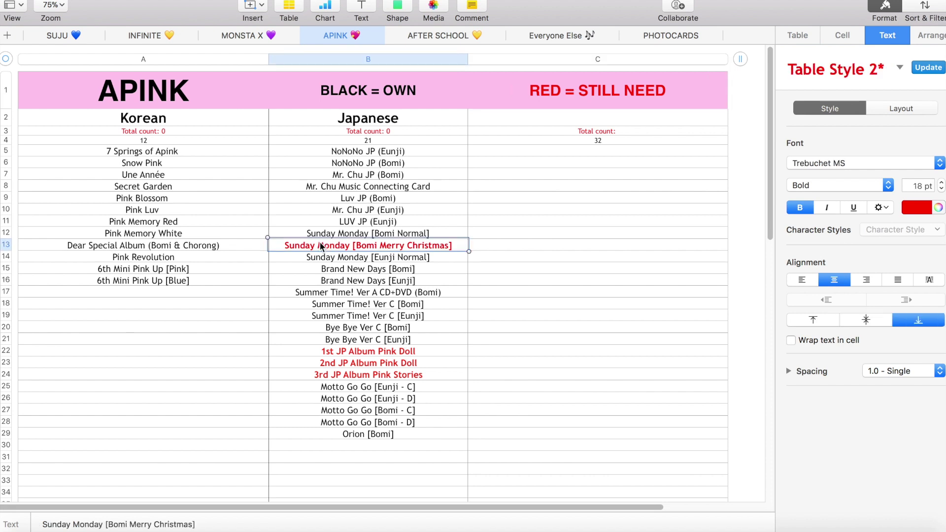
{"action": "left_click", "coordinate": [344, 352]}
{"action": "left_click", "coordinate": [349, 363]}
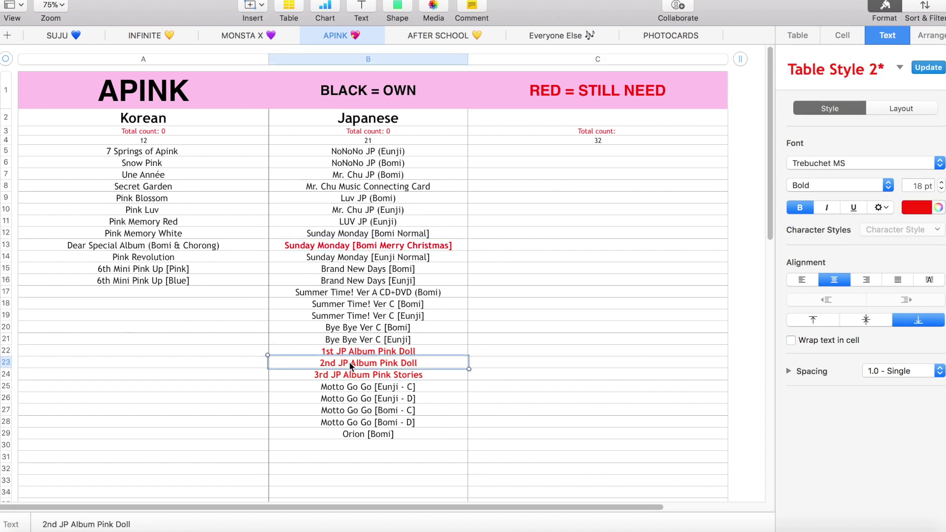
Change the Japanese Total count from 0 to 4 and check the APINK total of 32.
{"action": "left_click", "coordinate": [409, 132]}
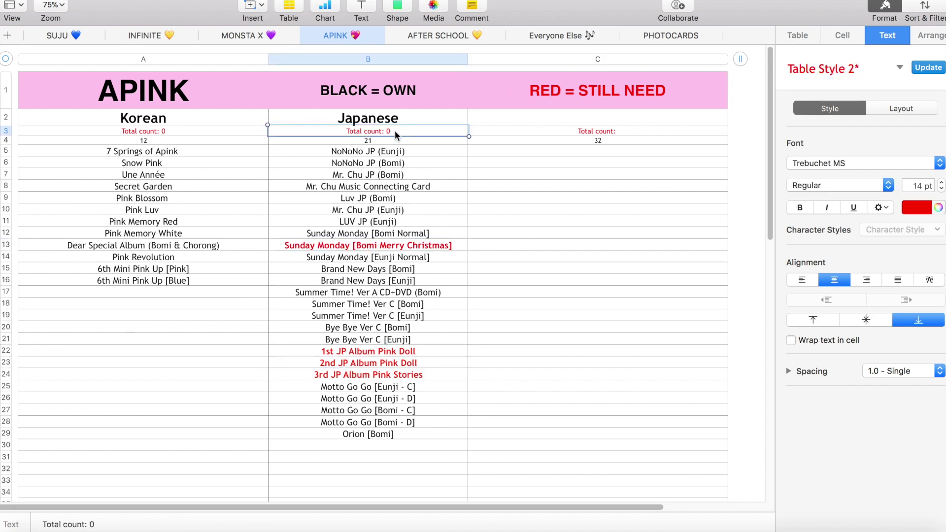
{"action": "double_click", "coordinate": [395, 131]}
{"action": "type", "text": "4"}
{"action": "left_click", "coordinate": [468, 177]}
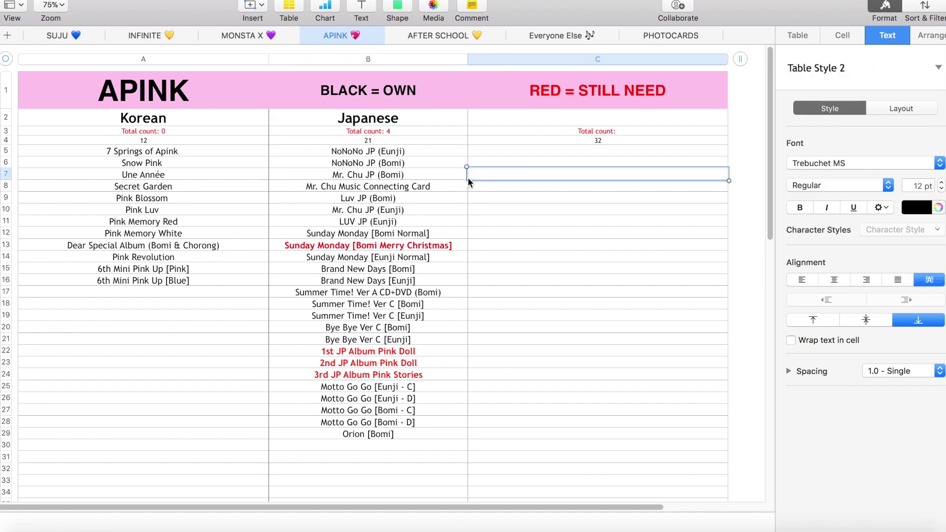
{"action": "left_click", "coordinate": [517, 140]}
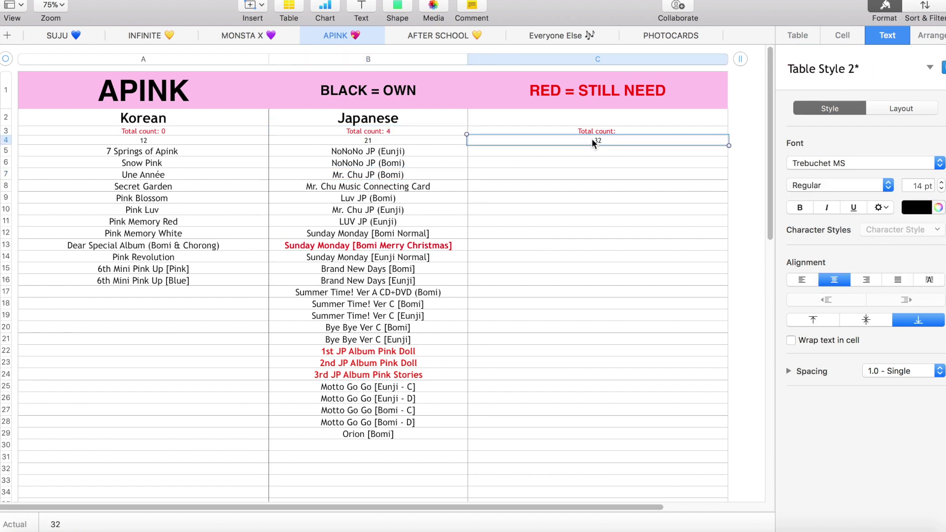
{"action": "left_click", "coordinate": [436, 35]}
Select the After School group total of 27 in E4.
{"action": "scroll", "coordinate": [248, 219], "scroll_direction": "left", "scroll_amount": 2}
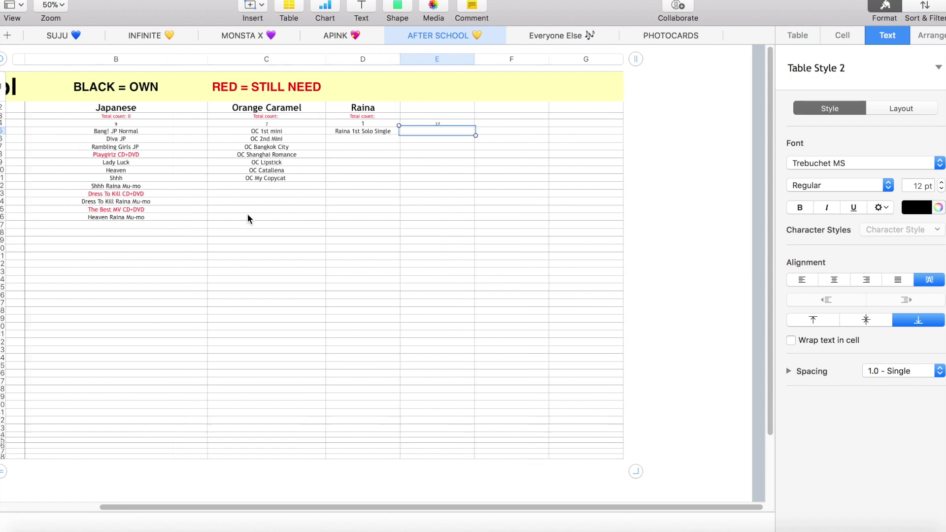
{"action": "scroll", "coordinate": [88, 127], "scroll_direction": "left", "scroll_amount": 5}
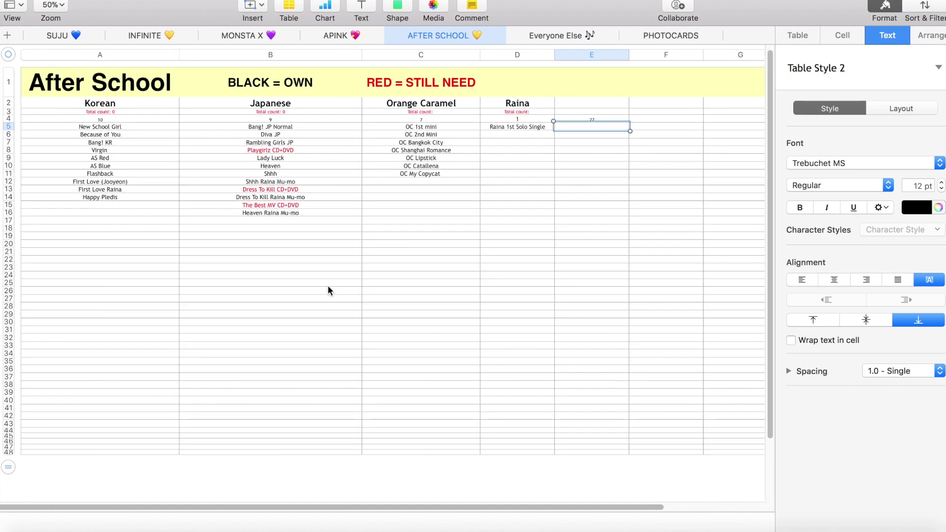
{"action": "key", "text": "Up"}
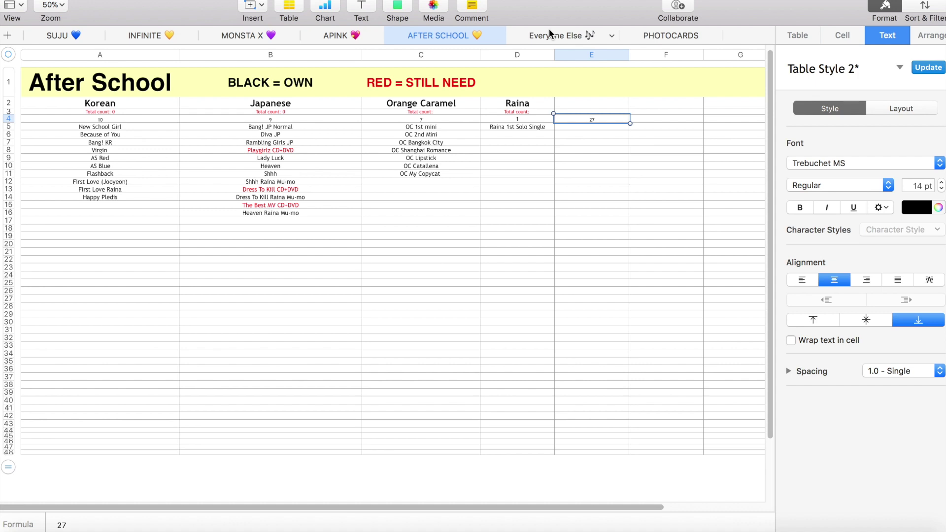
{"action": "left_click", "coordinate": [299, 220]}
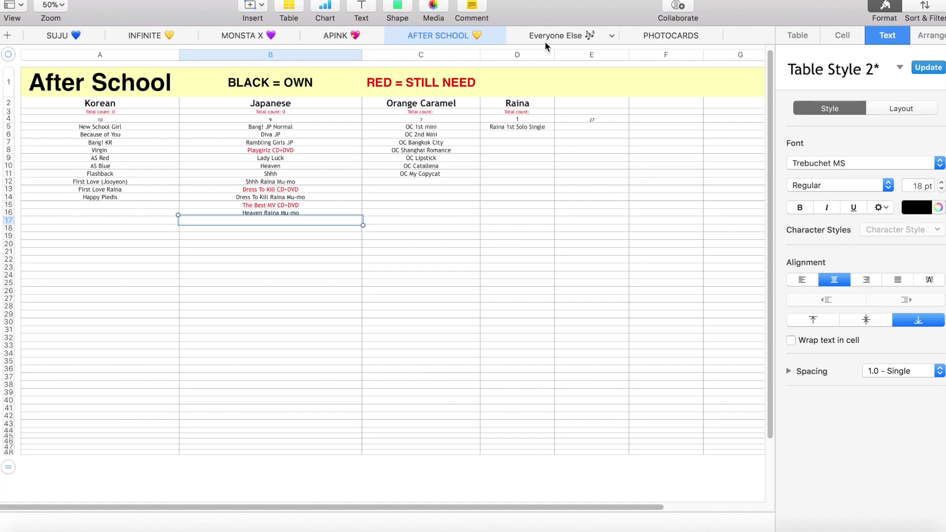
{"action": "left_click", "coordinate": [587, 119]}
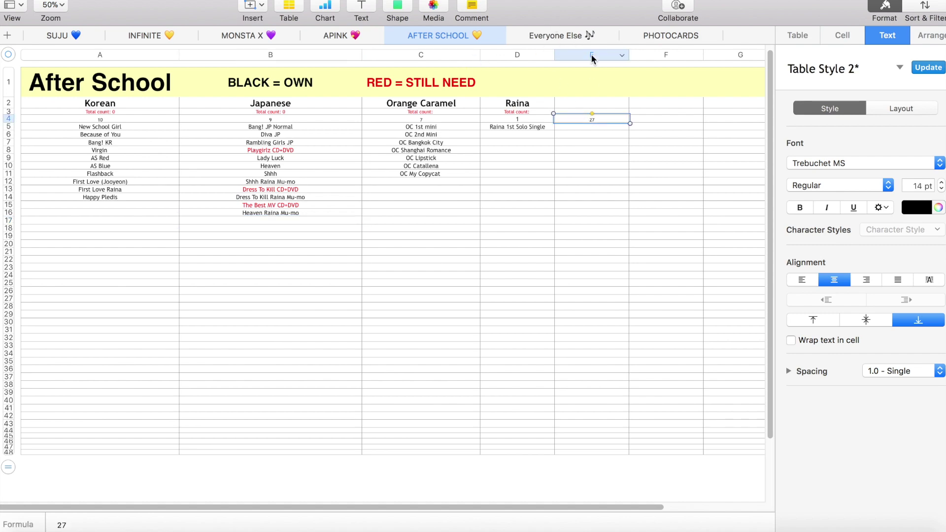
On the Everyone Else sheet, change the SUJU album count from 115 to 118.
{"action": "left_click", "coordinate": [561, 35]}
{"action": "scroll", "coordinate": [46, 82], "scroll_direction": "up", "scroll_amount": 5}
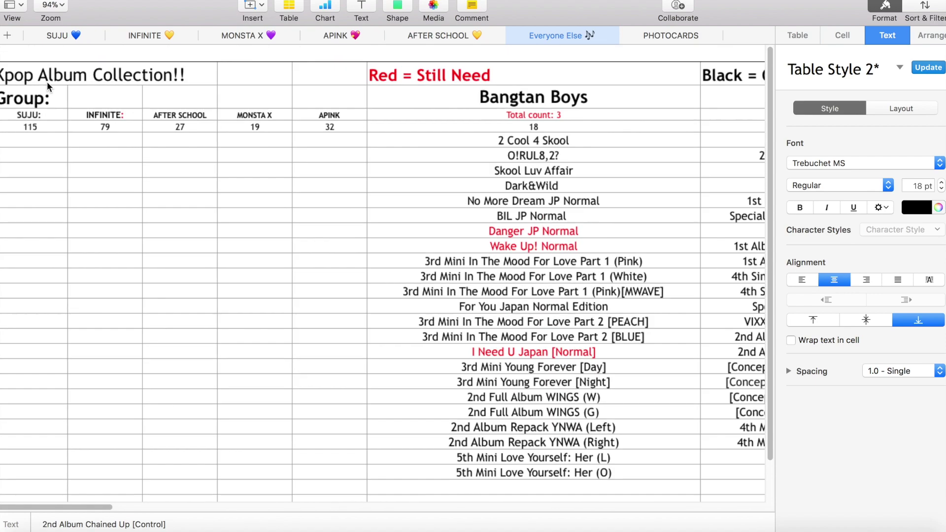
{"action": "left_click", "coordinate": [47, 85]}
{"action": "left_click", "coordinate": [27, 130]}
{"action": "left_click", "coordinate": [60, 143]}
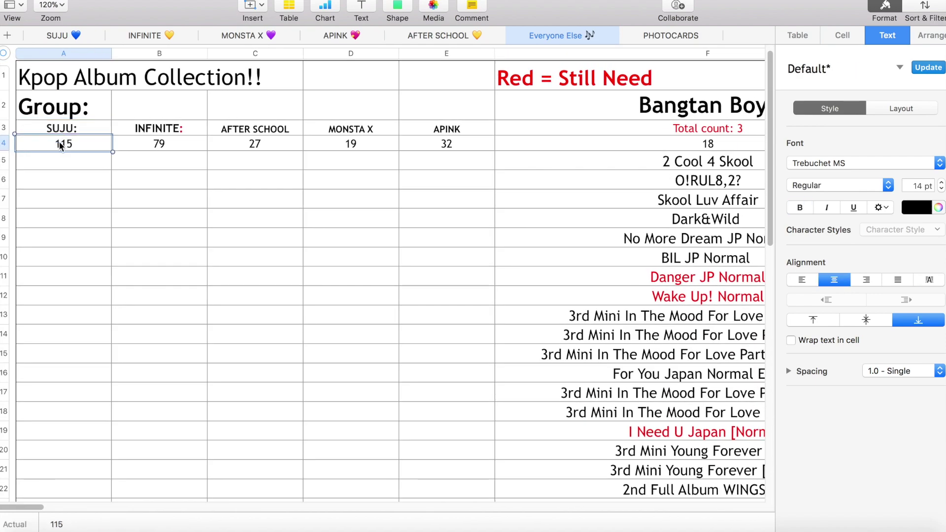
{"action": "double_click", "coordinate": [84, 142]}
{"action": "type", "text": "118"}
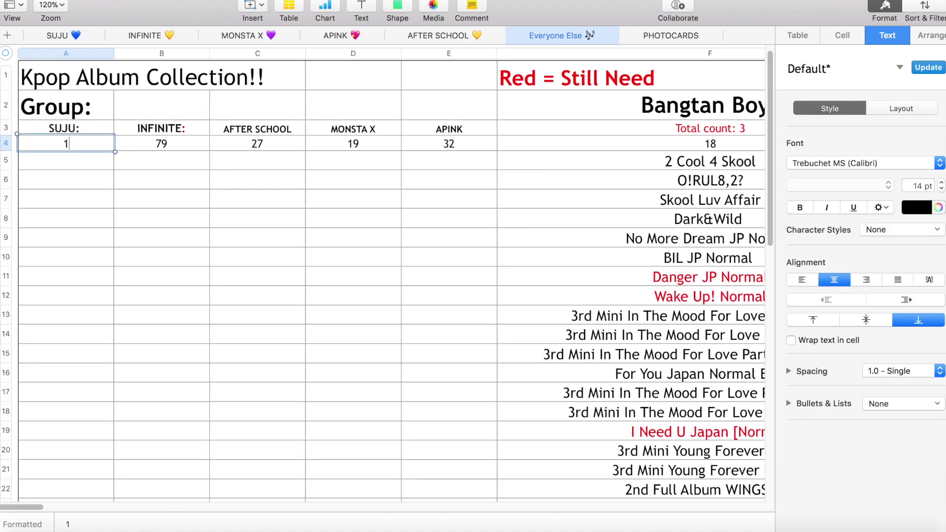
{"action": "left_click", "coordinate": [172, 199]}
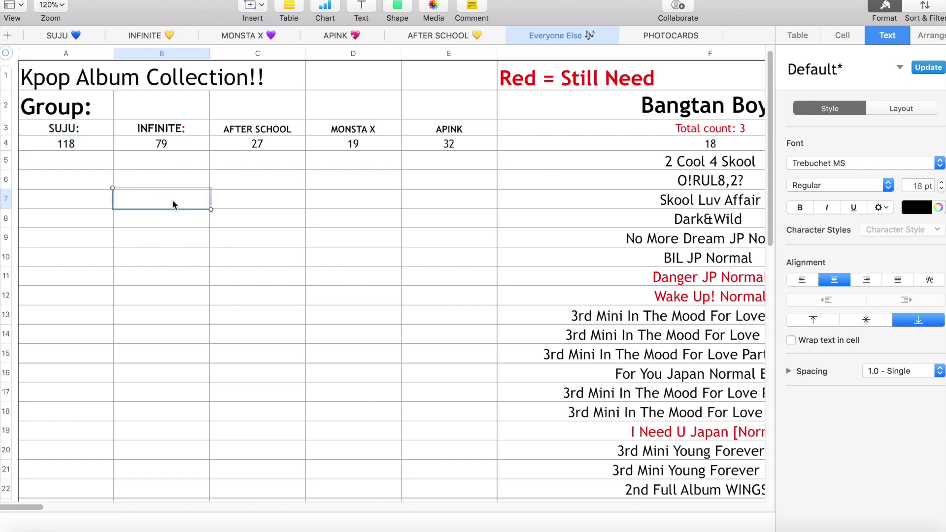
Check INFINITE's album count and make the INFINITE: label text black.
{"action": "left_click", "coordinate": [131, 36]}
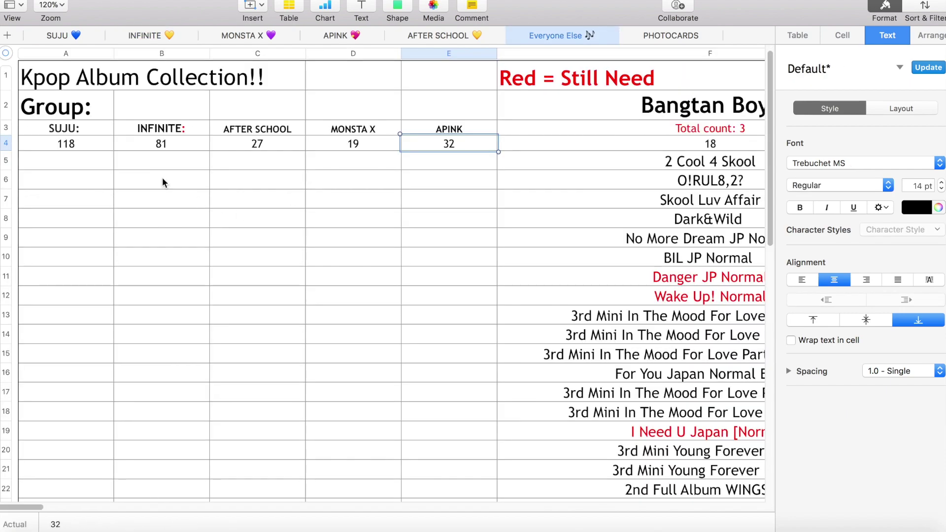
{"action": "scroll", "coordinate": [65, 138], "scroll_direction": "down", "scroll_amount": 5}
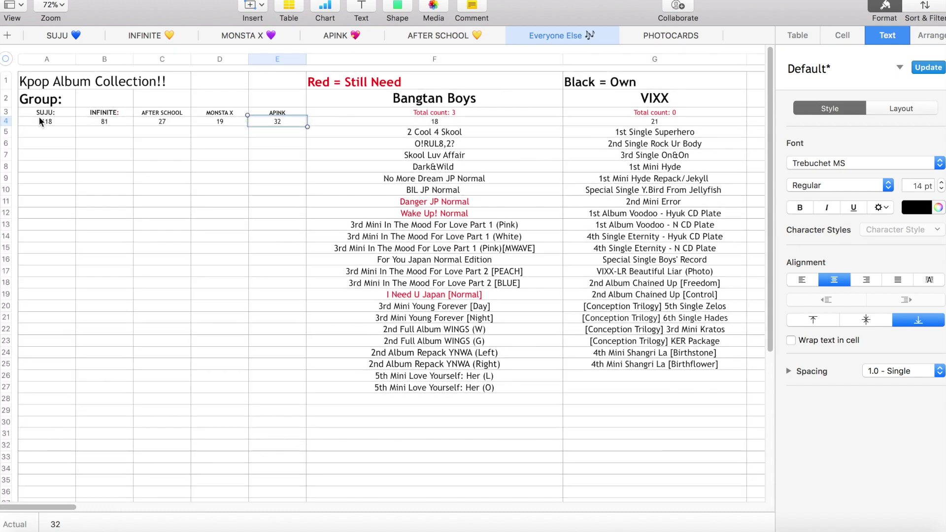
{"action": "left_click", "coordinate": [39, 117]}
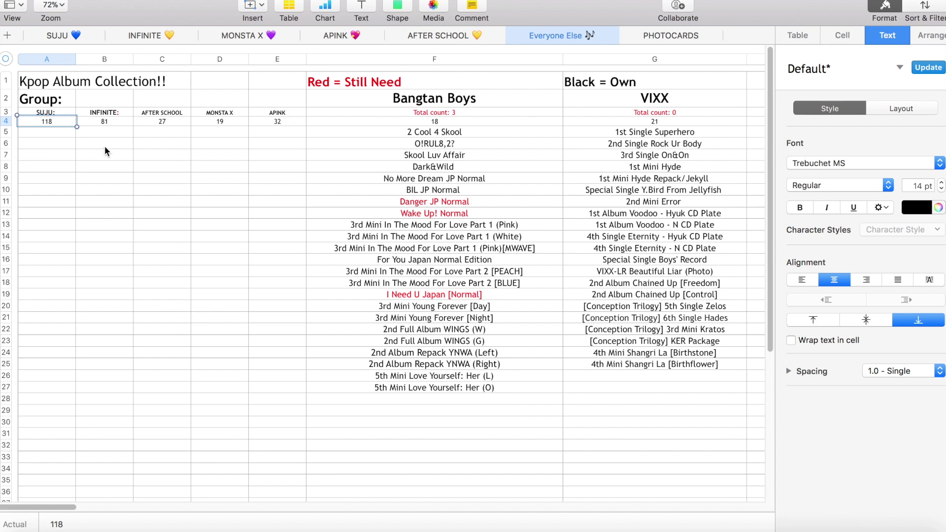
{"action": "left_click", "coordinate": [124, 114]}
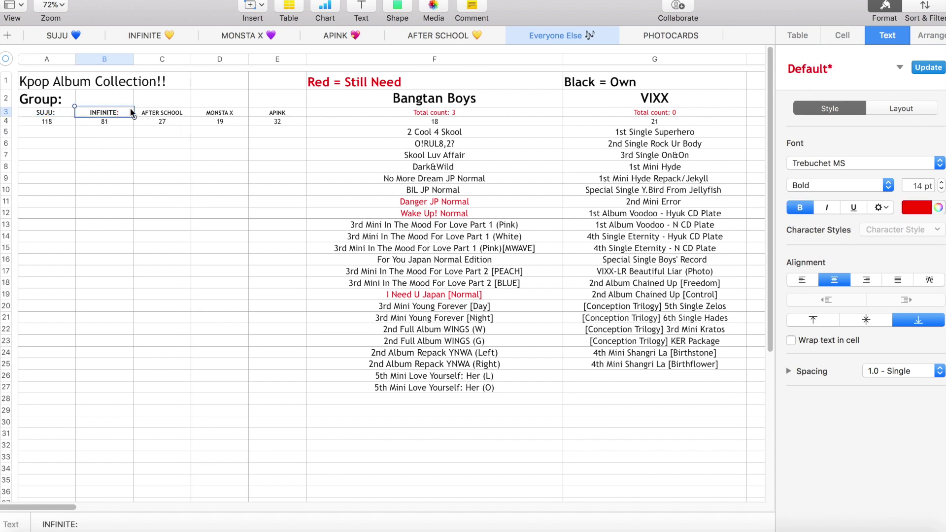
{"action": "left_click", "coordinate": [938, 208]}
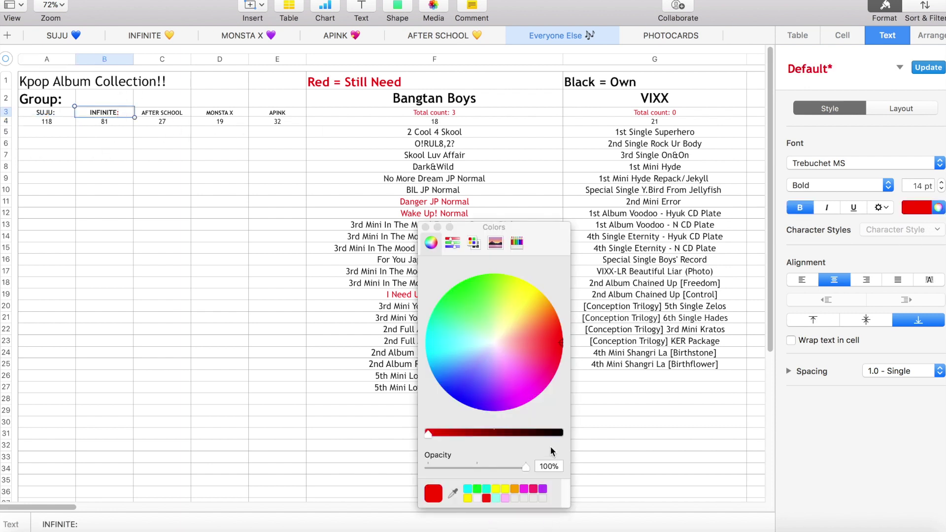
{"action": "left_click_drag", "start_coordinate": [549, 434], "coordinate": [561, 434]}
{"action": "left_click", "coordinate": [425, 228]}
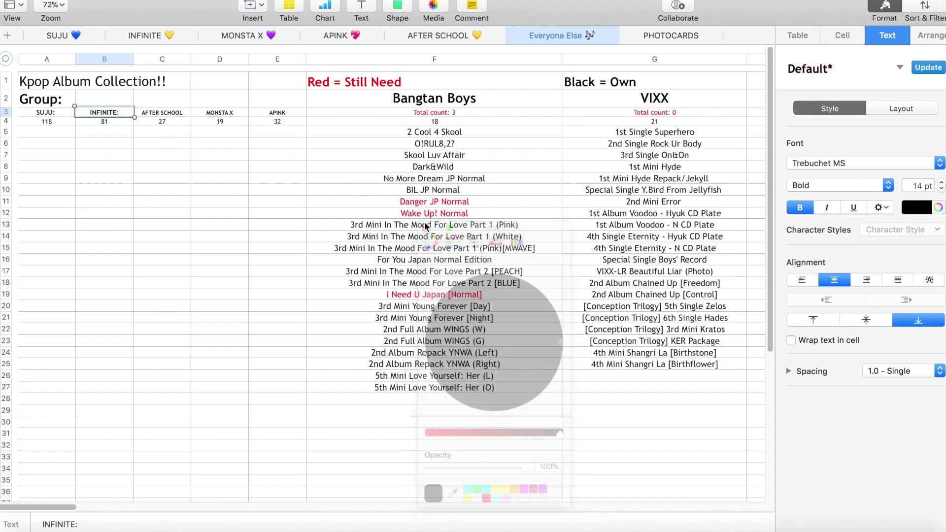
{"action": "left_click", "coordinate": [323, 96]}
{"action": "scroll", "coordinate": [323, 95], "scroll_direction": "right", "scroll_amount": 10}
{"action": "scroll", "coordinate": [323, 95], "scroll_direction": "left", "scroll_amount": 8}
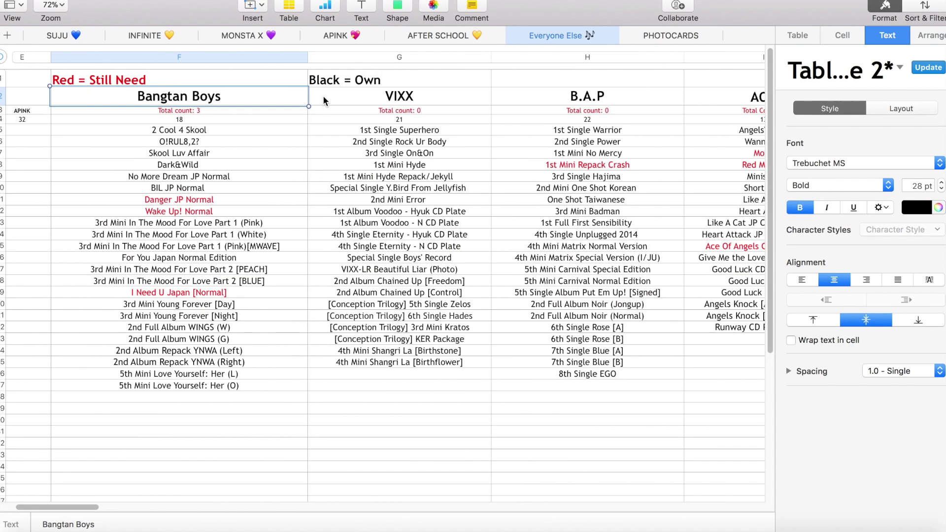
{"action": "scroll", "coordinate": [324, 100], "scroll_direction": "right", "scroll_amount": 4}
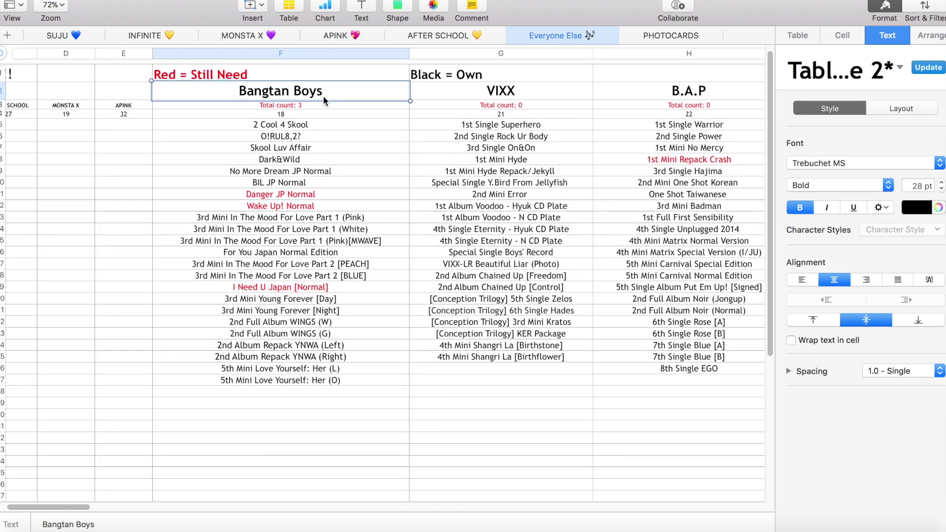
{"action": "scroll", "coordinate": [323, 96], "scroll_direction": "right", "scroll_amount": 10}
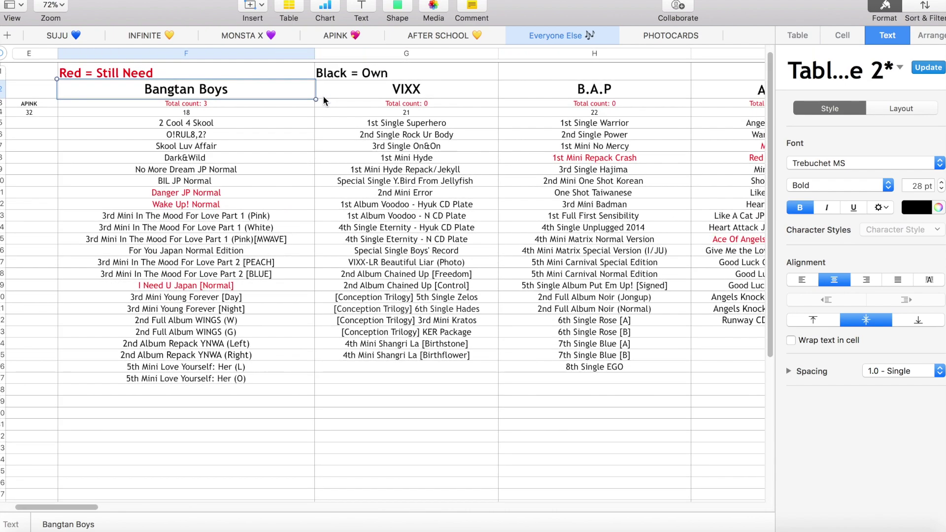
{"action": "scroll", "coordinate": [323, 96], "scroll_direction": "right", "scroll_amount": 1}
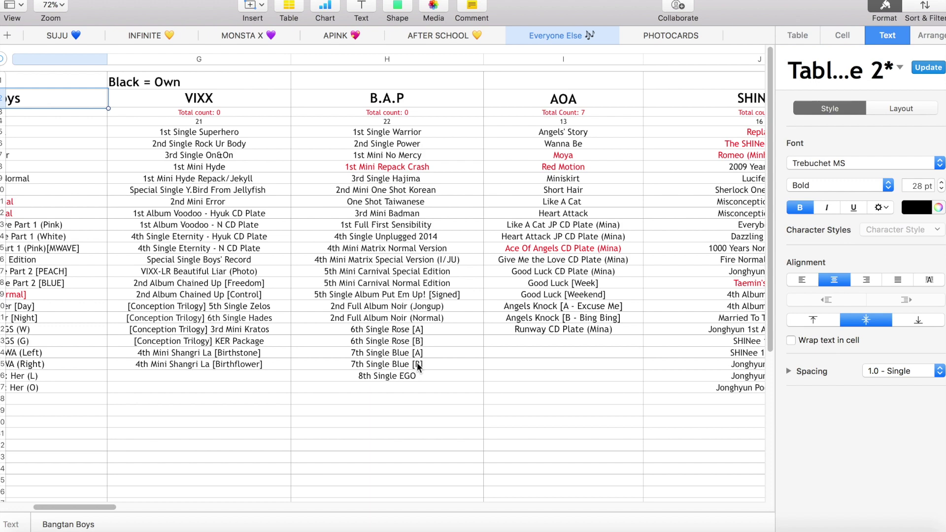
{"action": "scroll", "coordinate": [382, 362], "scroll_direction": "right", "scroll_amount": 10}
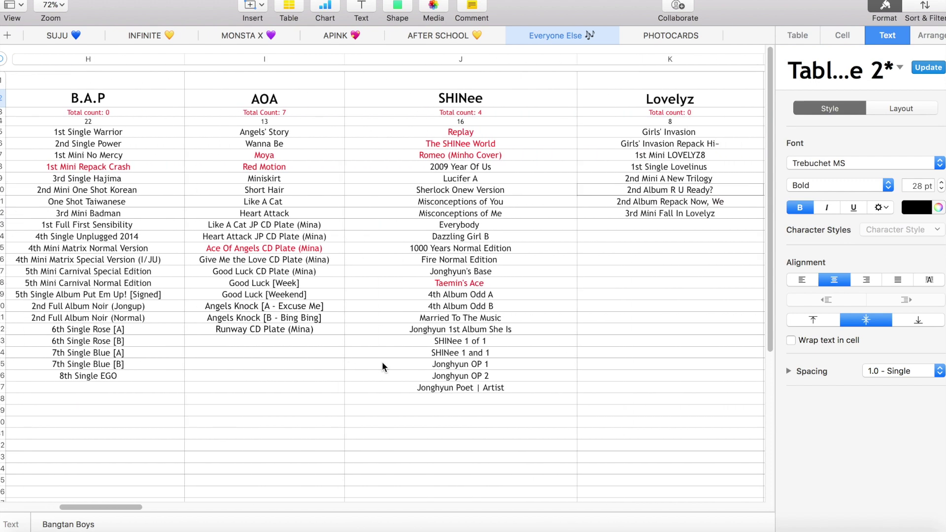
{"action": "scroll", "coordinate": [382, 365], "scroll_direction": "right", "scroll_amount": 12}
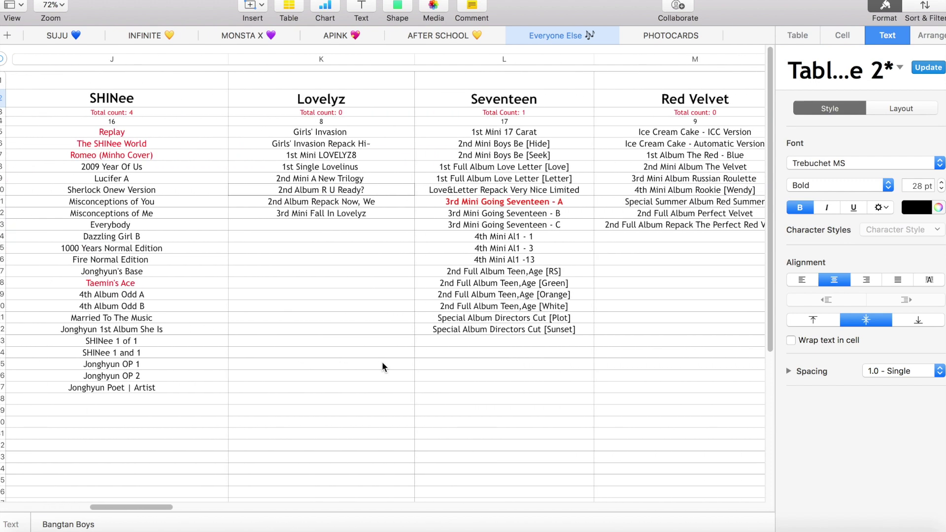
{"action": "scroll", "coordinate": [509, 491], "scroll_direction": "right", "scroll_amount": 8}
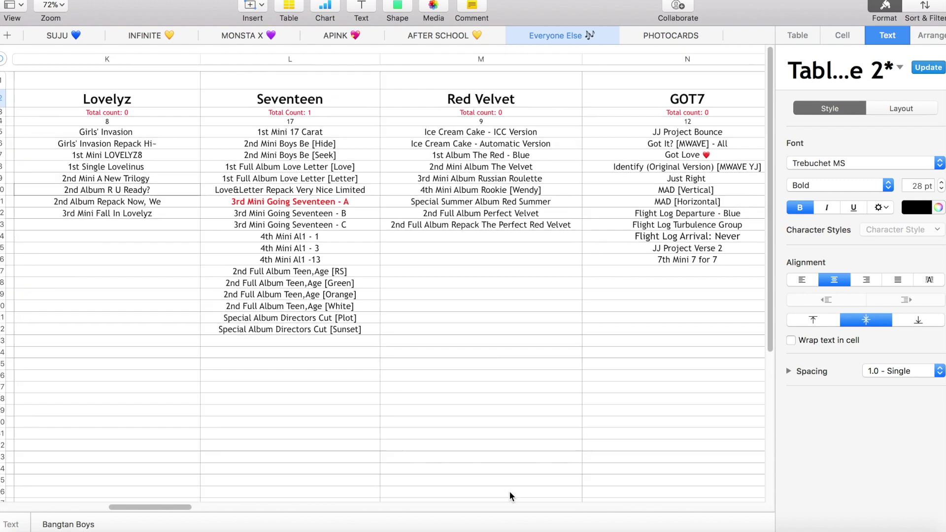
{"action": "scroll", "coordinate": [509, 491], "scroll_direction": "right", "scroll_amount": 15}
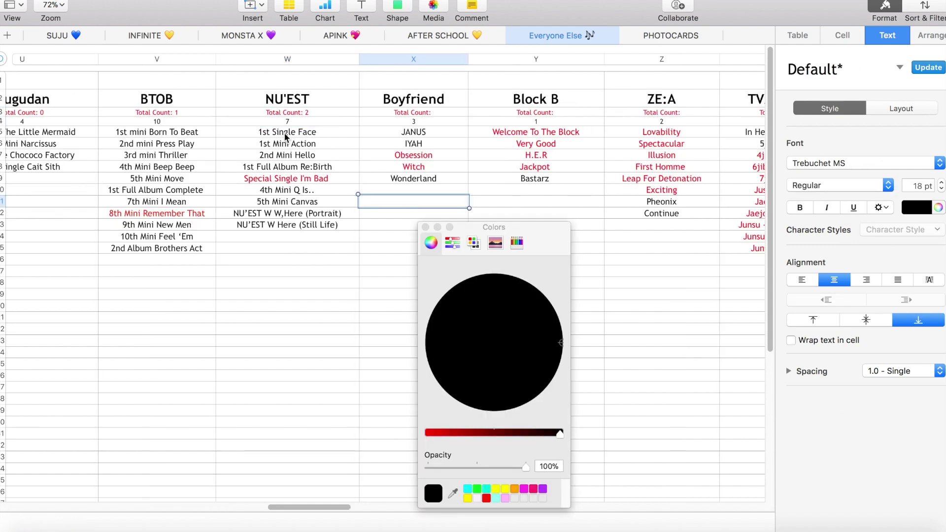
Change NU'EST's Total Count from 2 to 1.
{"action": "left_click", "coordinate": [284, 132]}
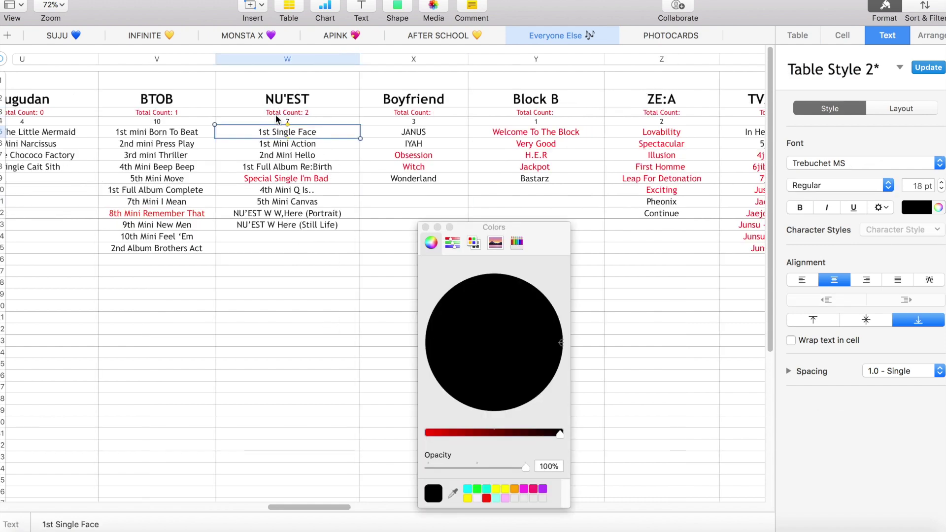
{"action": "left_click", "coordinate": [311, 115]}
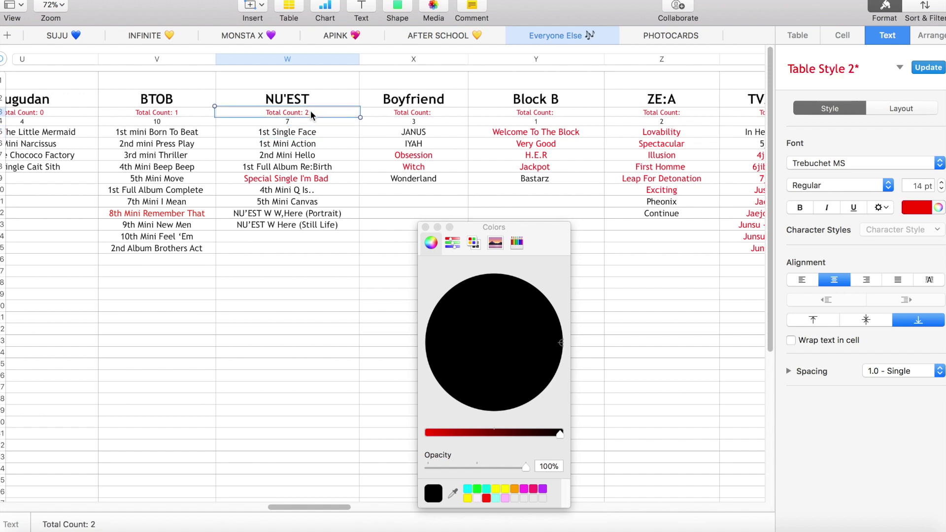
{"action": "double_click", "coordinate": [311, 115]}
{"action": "key", "text": "BackSpace"}
{"action": "type", "text": "1"}
{"action": "left_click", "coordinate": [380, 156]}
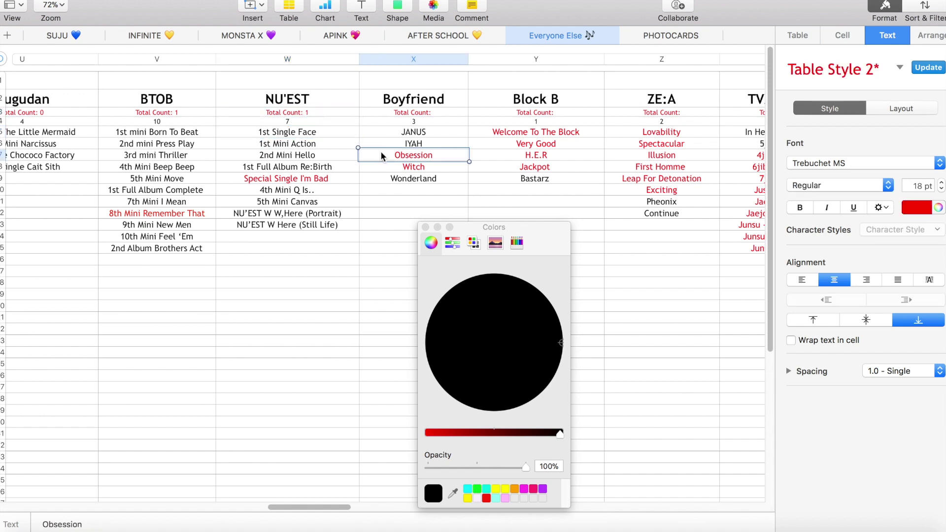
Browse across to Big Bang's entries and close the colour picker.
{"action": "left_click", "coordinate": [401, 116]}
{"action": "scroll", "coordinate": [401, 116], "scroll_direction": "right", "scroll_amount": 10}
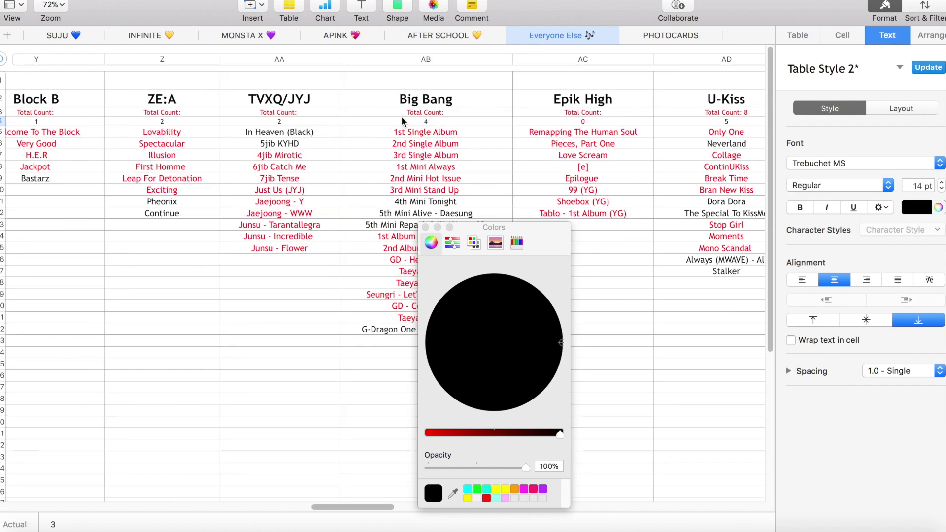
{"action": "scroll", "coordinate": [401, 116], "scroll_direction": "right", "scroll_amount": 5}
{"action": "left_click", "coordinate": [309, 148]}
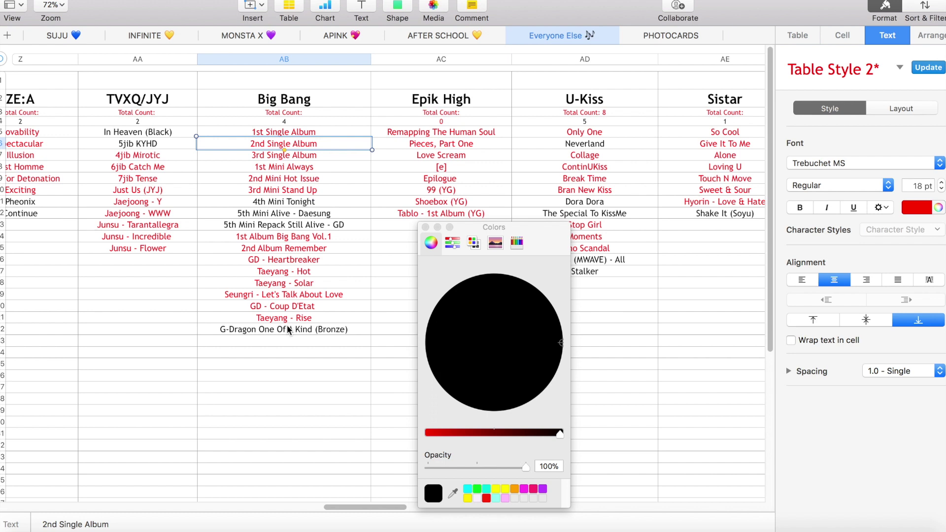
{"action": "left_click", "coordinate": [426, 228]}
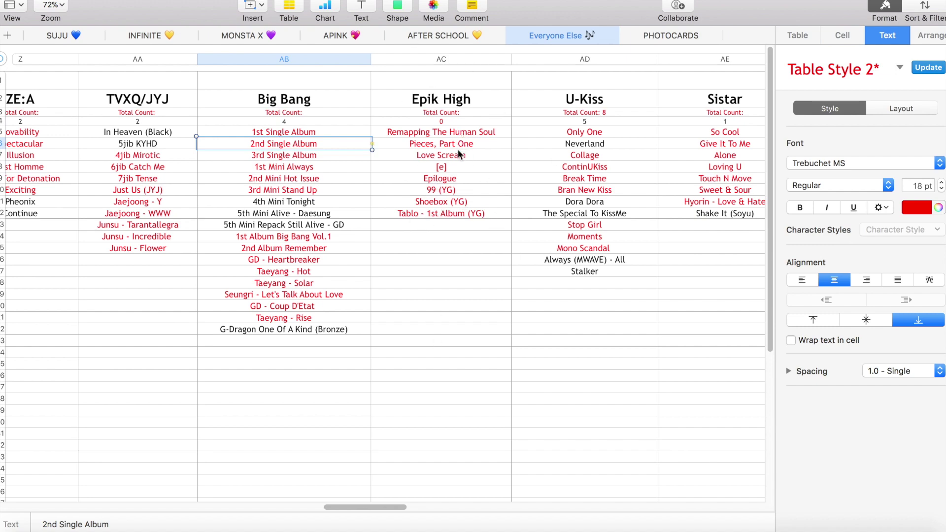
{"action": "scroll", "coordinate": [600, 125], "scroll_direction": "right", "scroll_amount": 10}
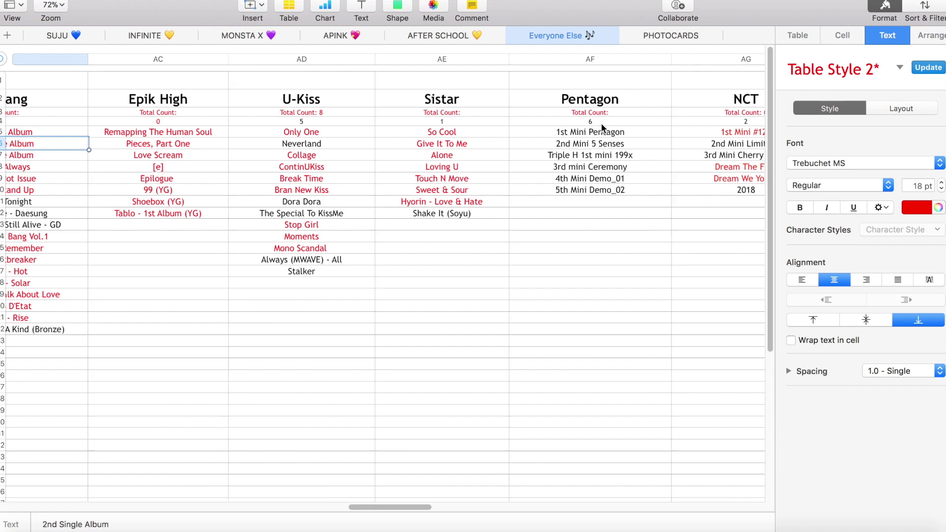
Colour NCT's 2018 album entry red to match its other needed albums.
{"action": "scroll", "coordinate": [600, 126], "scroll_direction": "right", "scroll_amount": 5}
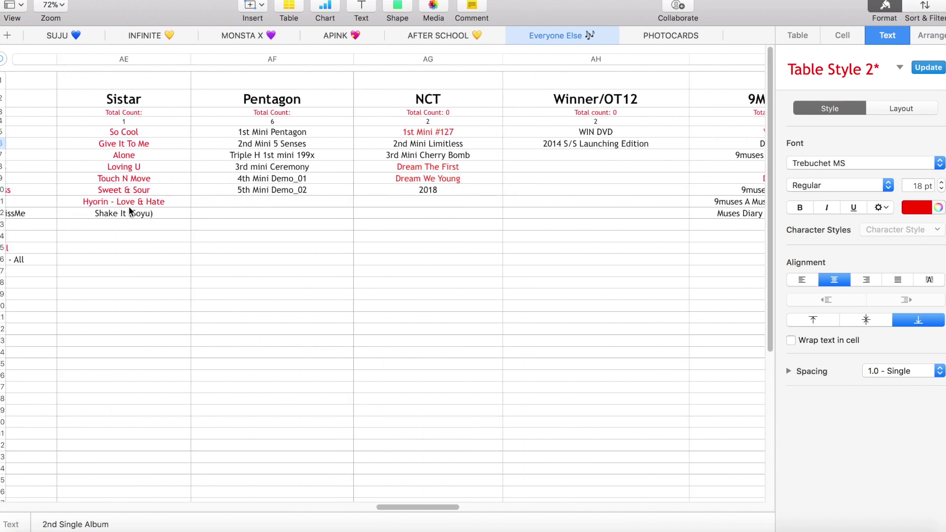
{"action": "scroll", "coordinate": [129, 207], "scroll_direction": "left", "scroll_amount": 3}
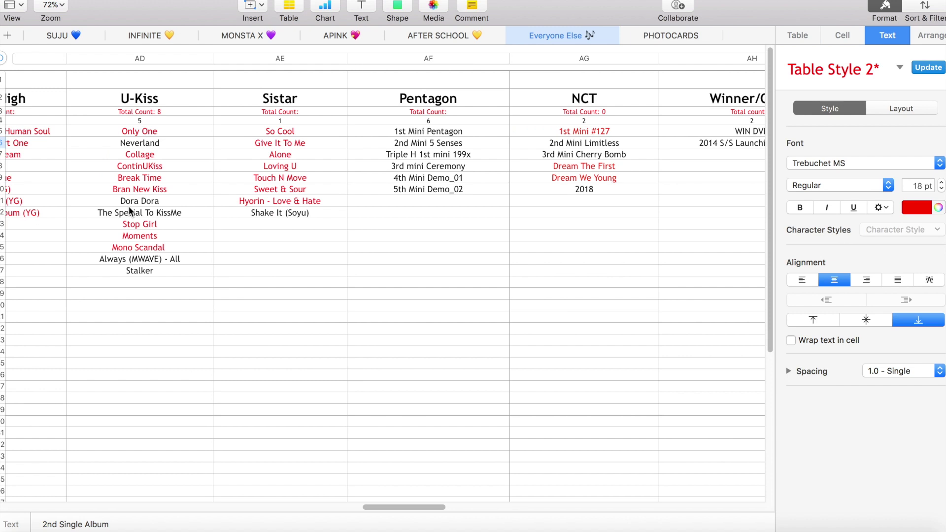
{"action": "left_click", "coordinate": [606, 130]}
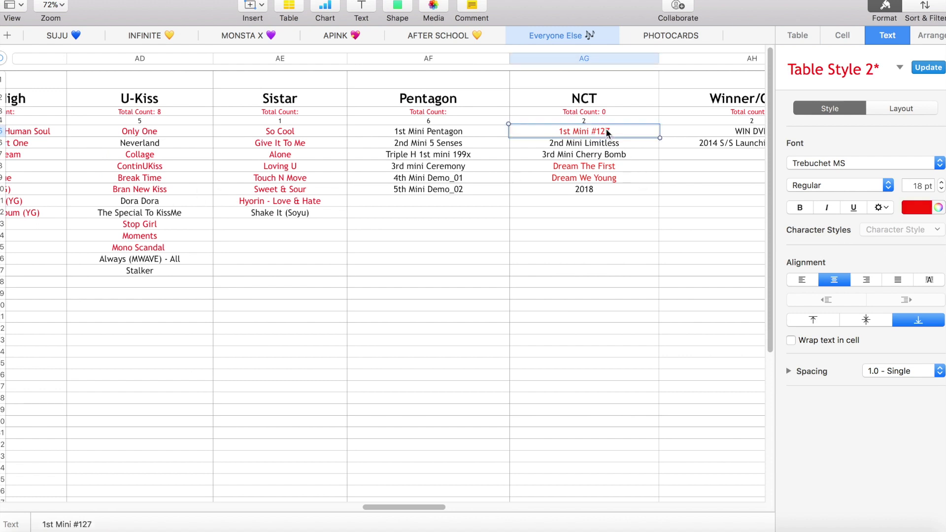
{"action": "left_click", "coordinate": [595, 166]}
{"action": "left_click", "coordinate": [593, 177]}
{"action": "left_click", "coordinate": [585, 190]}
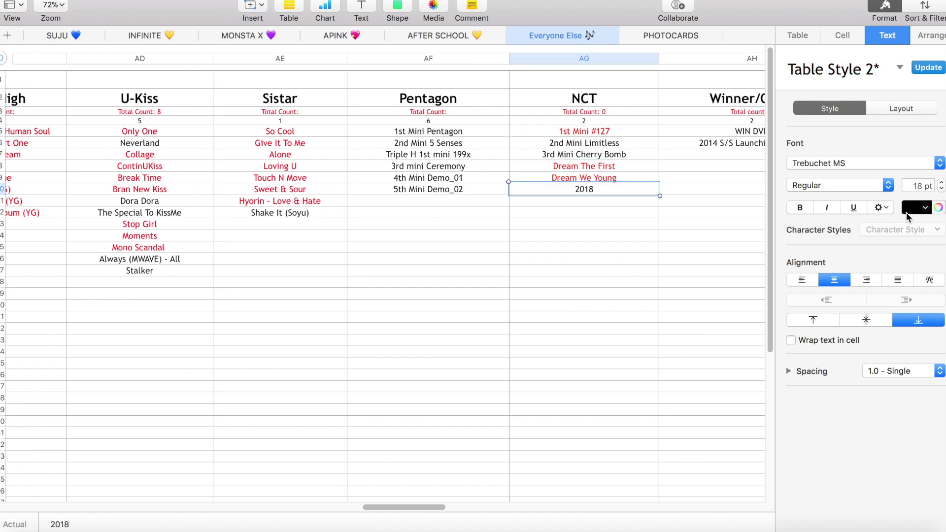
{"action": "left_click", "coordinate": [939, 208]}
{"action": "left_click", "coordinate": [428, 433]}
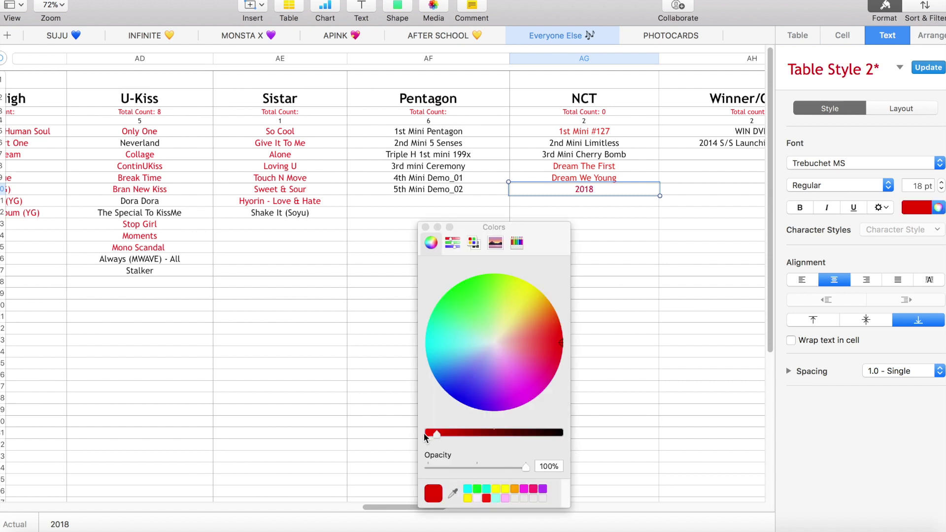
{"action": "left_click", "coordinate": [425, 227]}
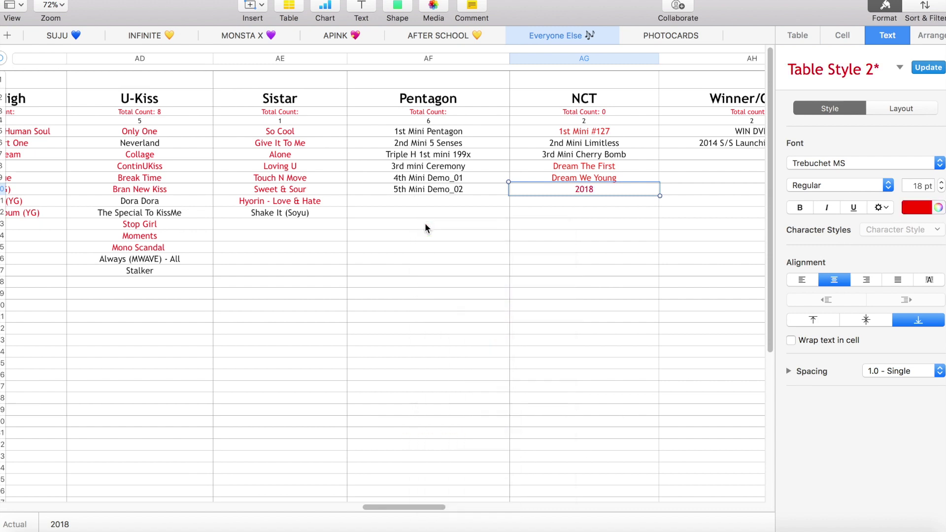
{"action": "left_click", "coordinate": [633, 213]}
{"action": "scroll", "coordinate": [632, 215], "scroll_direction": "right", "scroll_amount": 3}
{"action": "scroll", "coordinate": [633, 210], "scroll_direction": "right", "scroll_amount": 3}
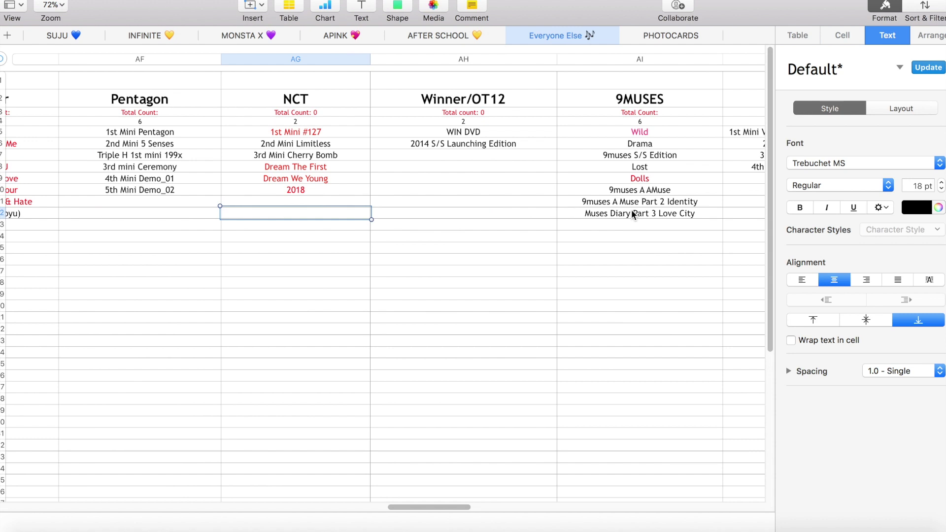
Inspect the 2014 S/S Launching Edition and WIN DVD entries under Winner/OT12.
{"action": "left_click", "coordinate": [480, 142]}
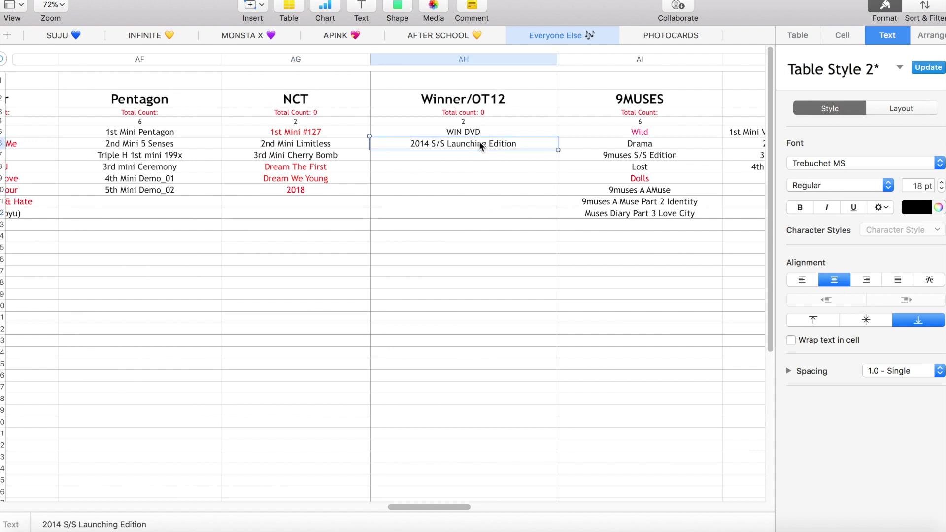
{"action": "left_click", "coordinate": [474, 133]}
{"action": "left_click", "coordinate": [470, 143]}
{"action": "left_click", "coordinate": [512, 133]}
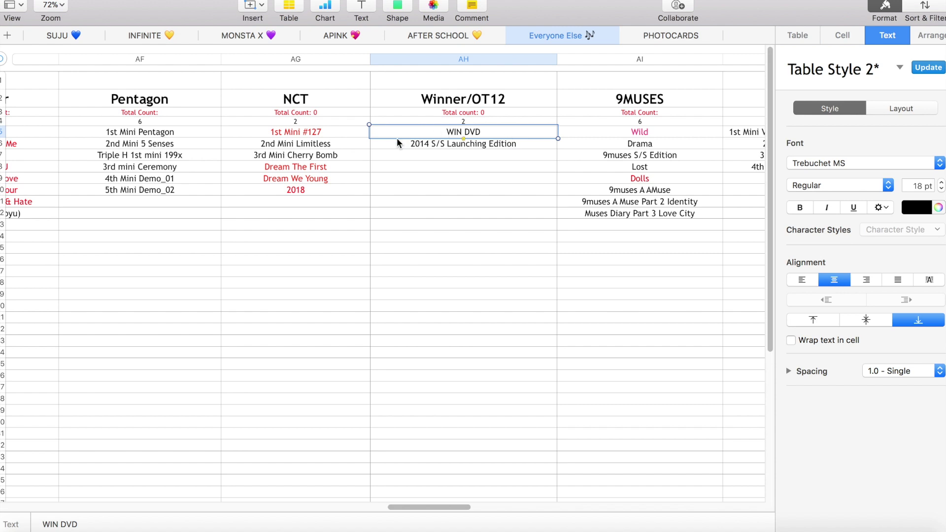
{"action": "left_click", "coordinate": [407, 145]}
Rename the BEAST group heading to Highlight.
{"action": "scroll", "coordinate": [452, 141], "scroll_direction": "right", "scroll_amount": 5}
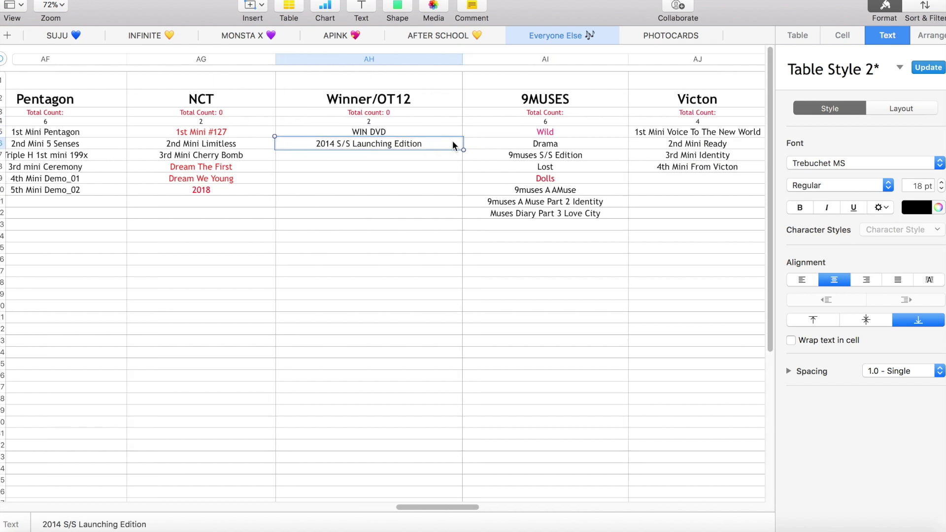
{"action": "scroll", "coordinate": [452, 141], "scroll_direction": "right", "scroll_amount": 2}
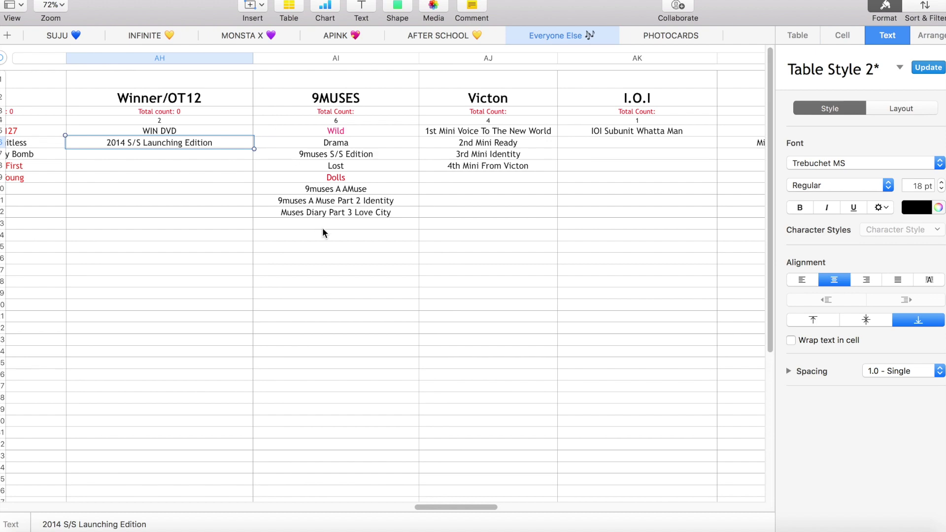
{"action": "scroll", "coordinate": [486, 185], "scroll_direction": "right", "scroll_amount": 8}
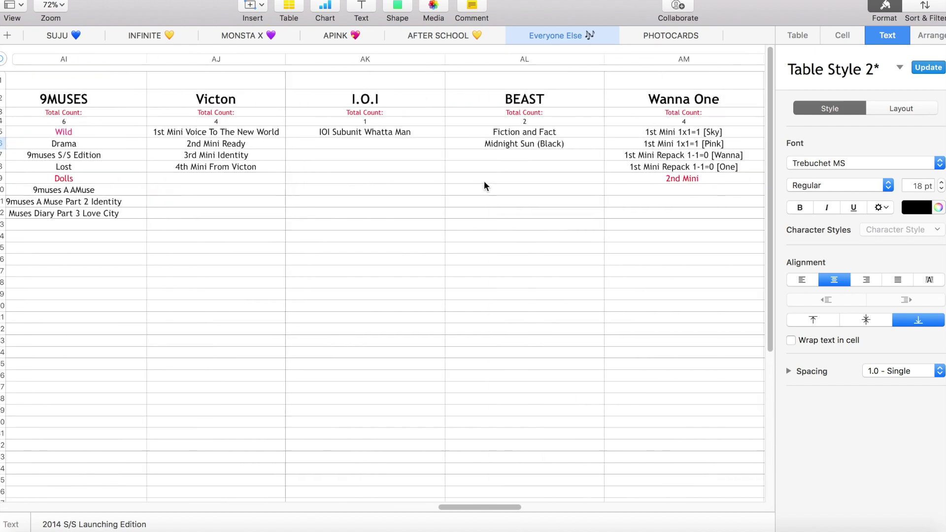
{"action": "scroll", "coordinate": [485, 186], "scroll_direction": "right", "scroll_amount": 4}
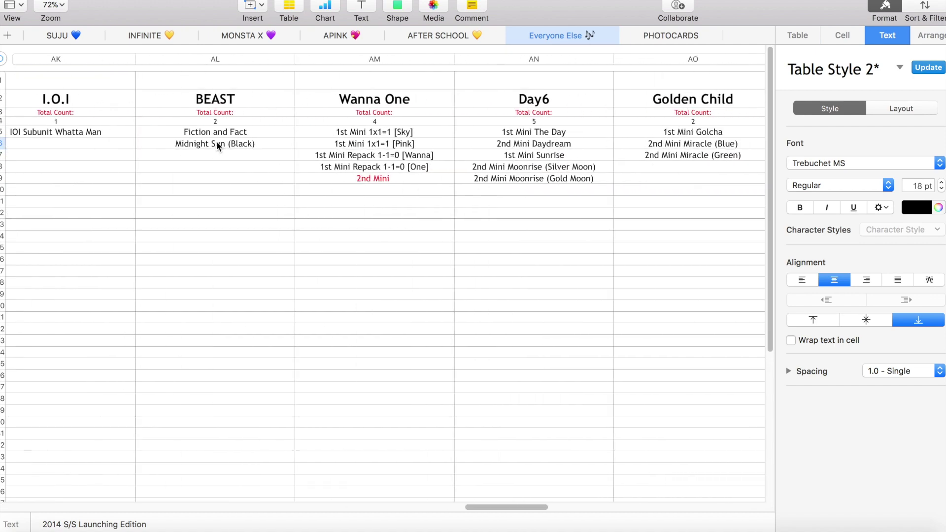
{"action": "left_click", "coordinate": [224, 103]}
{"action": "type", "text": "Highlight"}
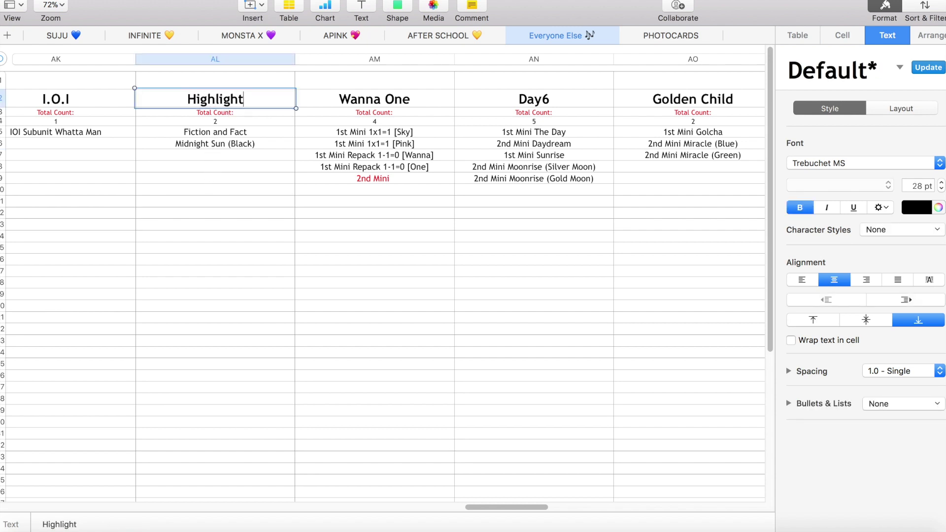
{"action": "left_click", "coordinate": [533, 136]}
Scroll past the red Wanna One and Chungha entries to the 572 total.
{"action": "left_click", "coordinate": [345, 133]}
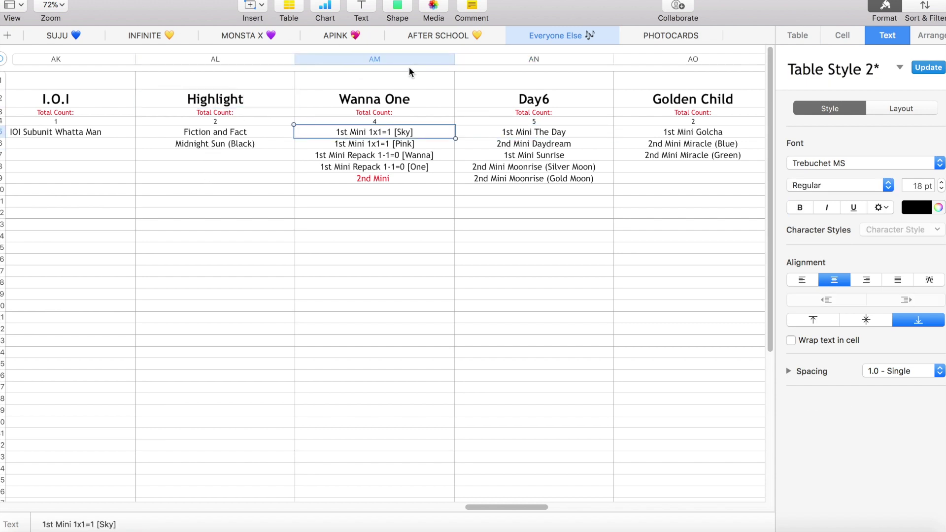
{"action": "scroll", "coordinate": [595, 185], "scroll_direction": "right", "scroll_amount": 3}
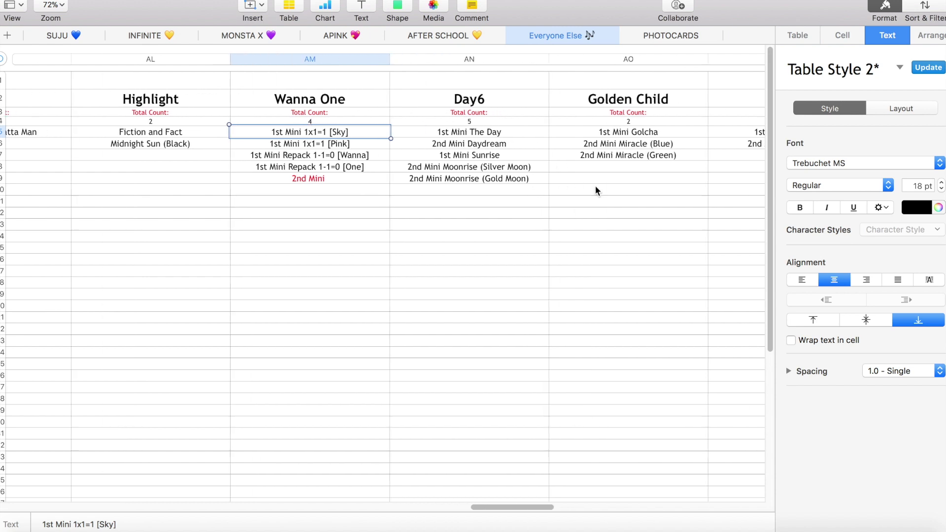
{"action": "left_click", "coordinate": [311, 178]}
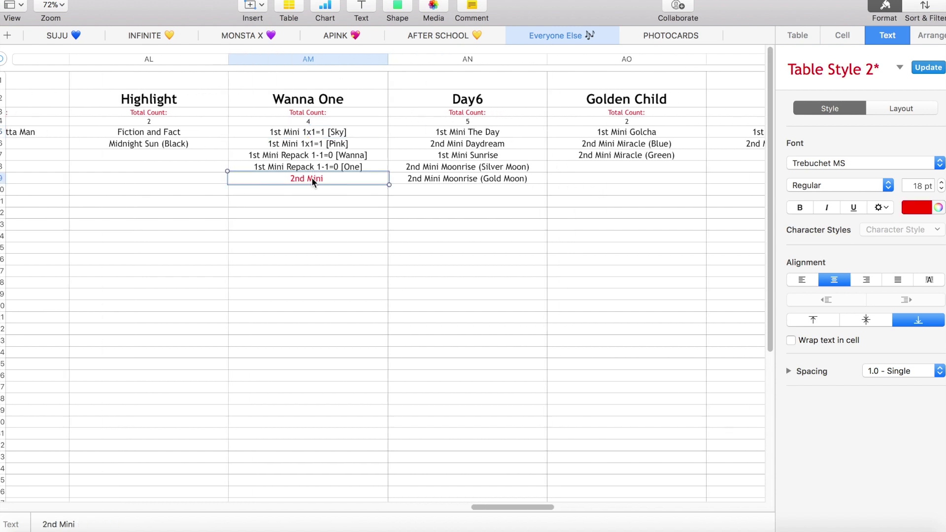
{"action": "scroll", "coordinate": [399, 126], "scroll_direction": "right", "scroll_amount": 10}
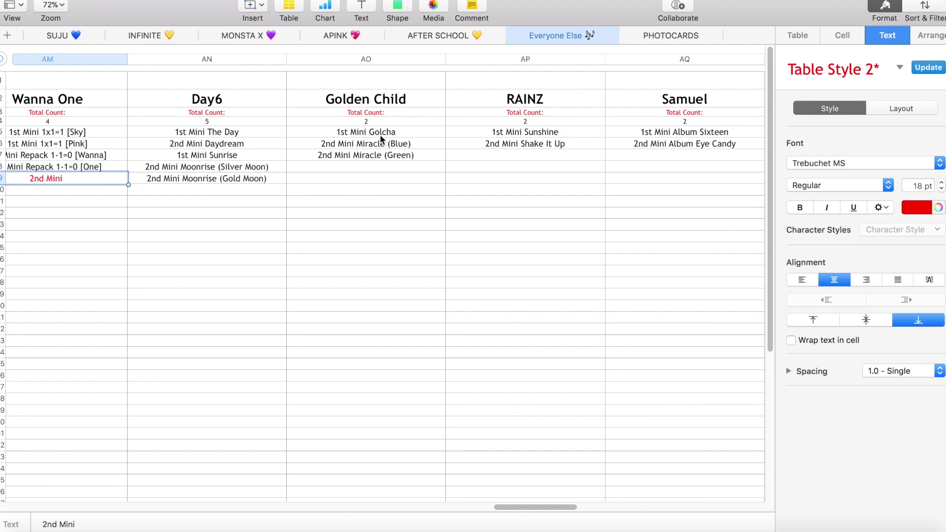
{"action": "scroll", "coordinate": [380, 160], "scroll_direction": "right", "scroll_amount": 7}
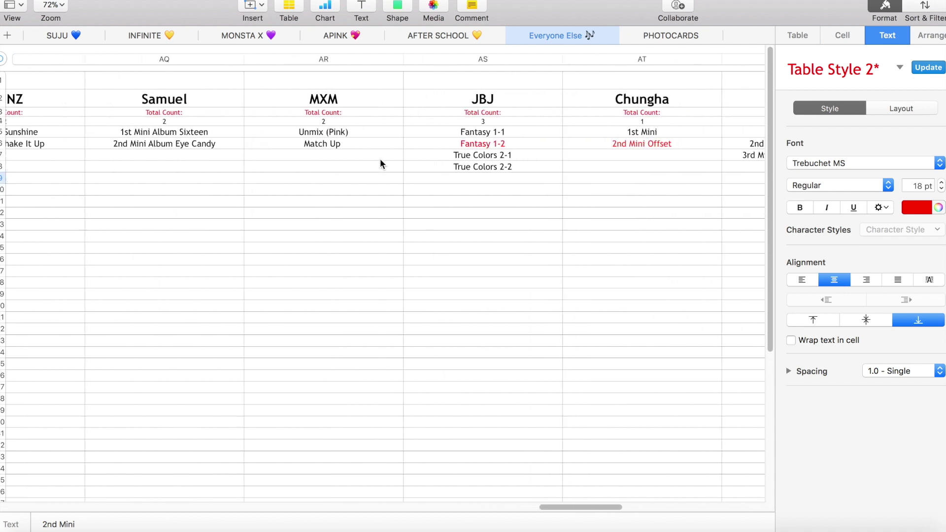
{"action": "scroll", "coordinate": [379, 161], "scroll_direction": "right", "scroll_amount": 4}
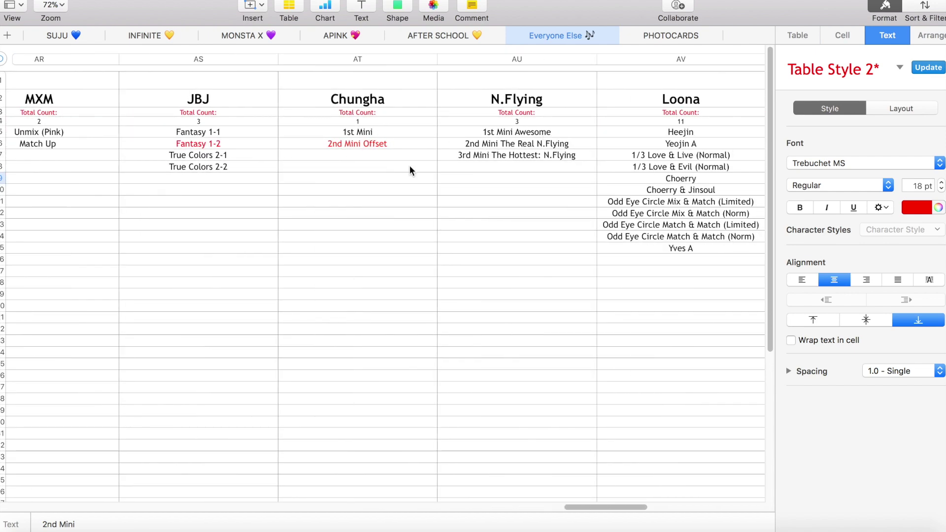
{"action": "left_click", "coordinate": [333, 142]}
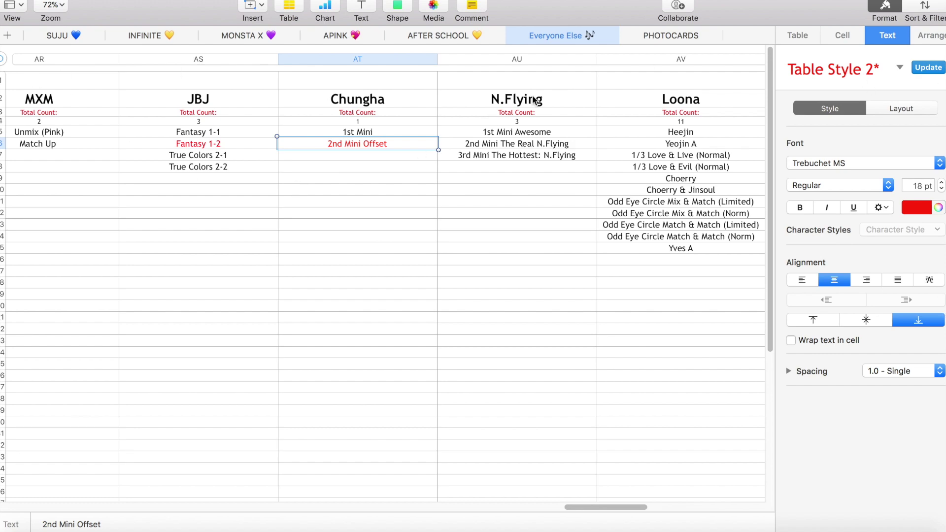
{"action": "scroll", "coordinate": [467, 98], "scroll_direction": "right", "scroll_amount": 4}
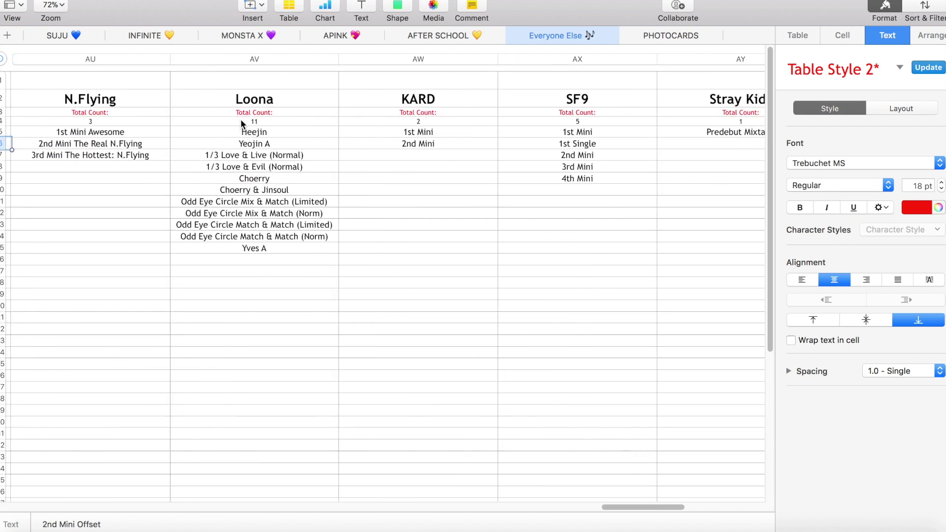
{"action": "scroll", "coordinate": [242, 124], "scroll_direction": "right", "scroll_amount": 3}
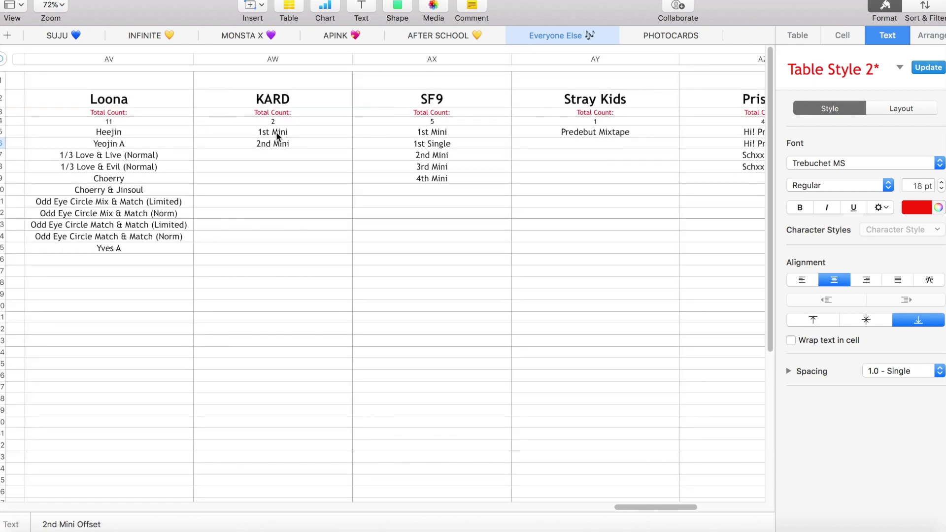
{"action": "scroll", "coordinate": [415, 162], "scroll_direction": "right", "scroll_amount": 8}
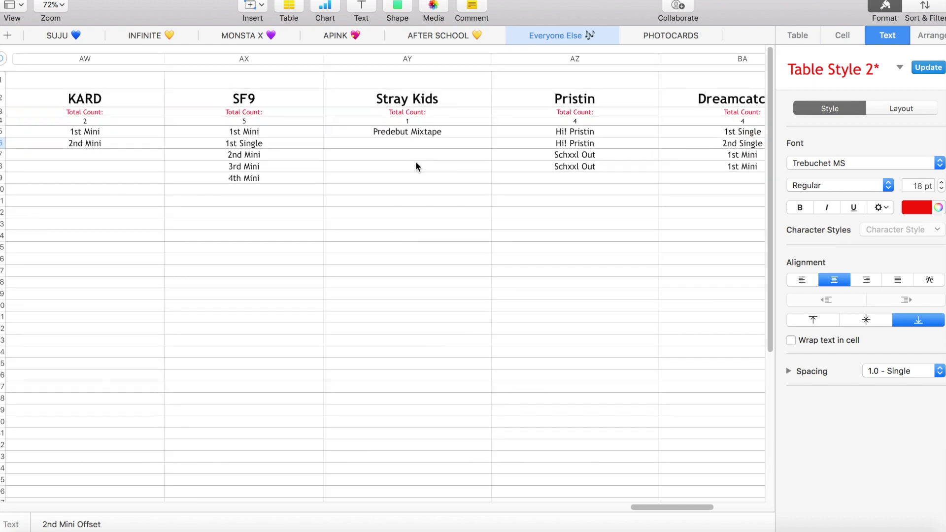
{"action": "scroll", "coordinate": [416, 163], "scroll_direction": "right", "scroll_amount": 3}
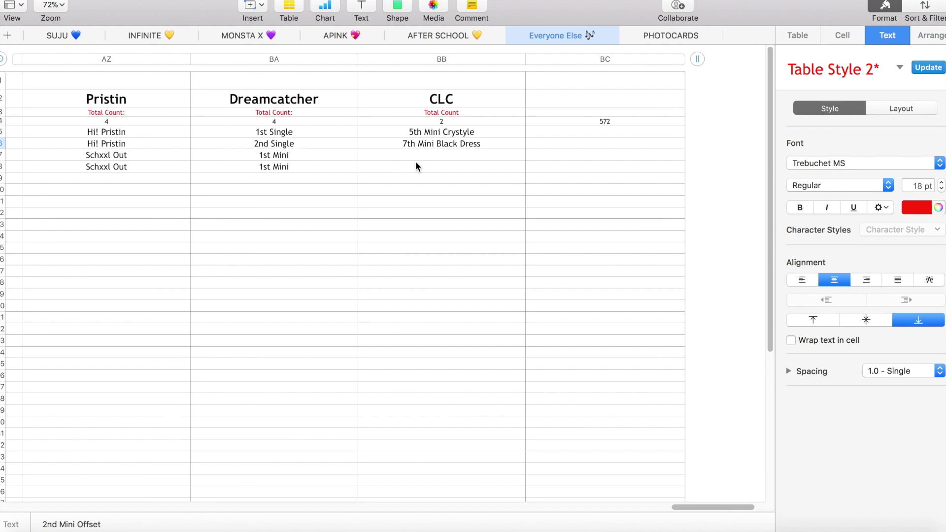
{"action": "left_click", "coordinate": [589, 122]}
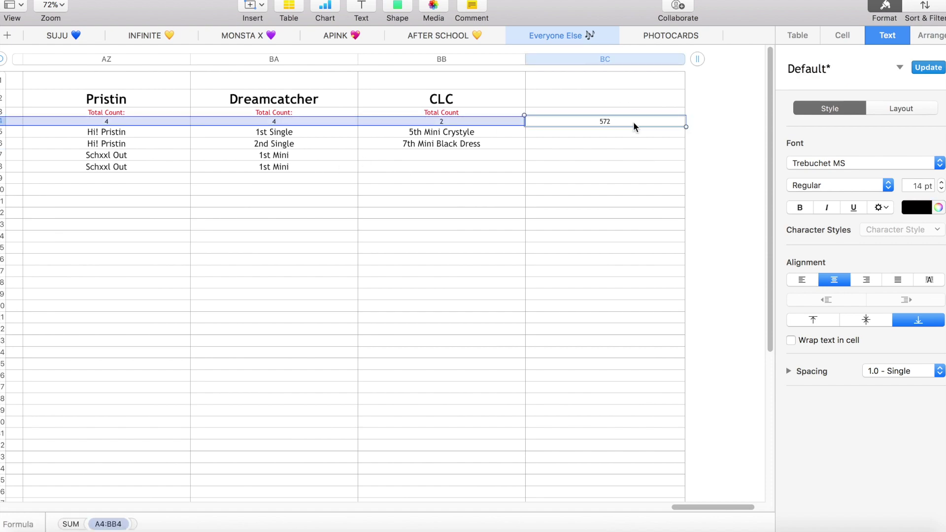
{"action": "scroll", "coordinate": [634, 123], "scroll_direction": "down", "scroll_amount": 5}
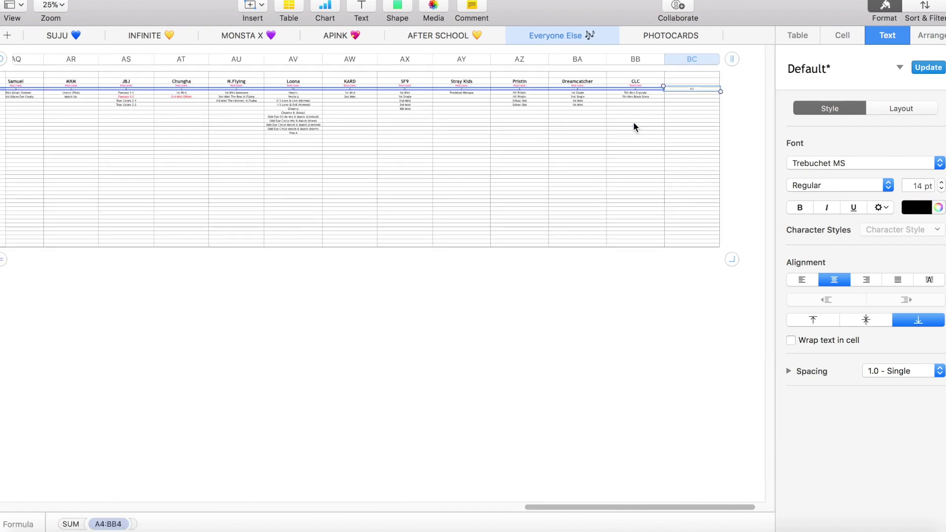
{"action": "scroll", "coordinate": [537, 188], "scroll_direction": "up", "scroll_amount": 5}
{"action": "left_click", "coordinate": [427, 324]}
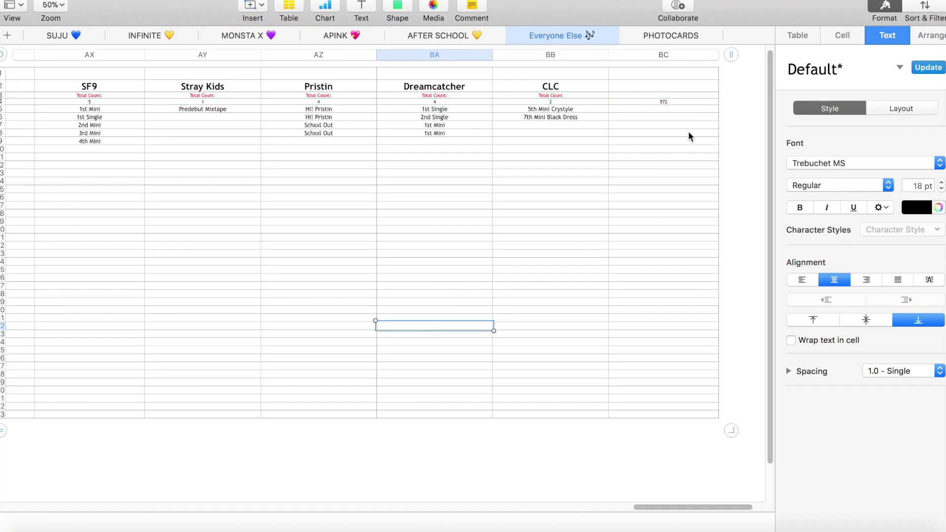
{"action": "left_click", "coordinate": [687, 97]}
{"action": "scroll", "coordinate": [686, 97], "scroll_direction": "up", "scroll_amount": 5}
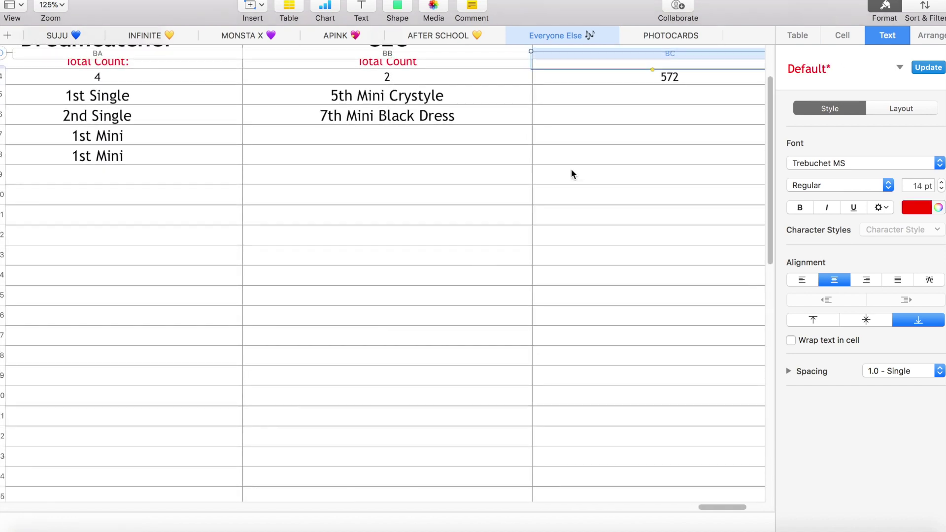
{"action": "scroll", "coordinate": [643, 94], "scroll_direction": "right", "scroll_amount": 3}
{"action": "scroll", "coordinate": [642, 94], "scroll_direction": "up", "scroll_amount": 1}
{"action": "left_click", "coordinate": [501, 122]}
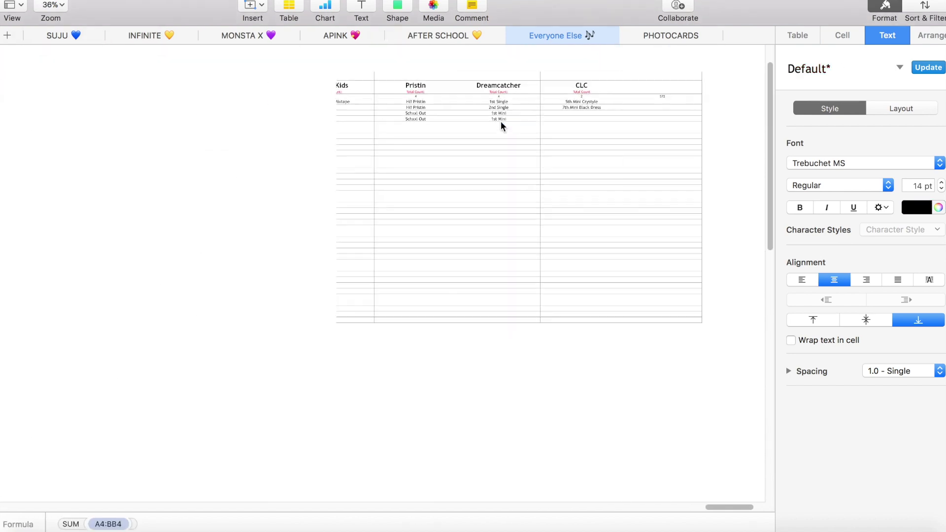
{"action": "left_click", "coordinate": [567, 107]}
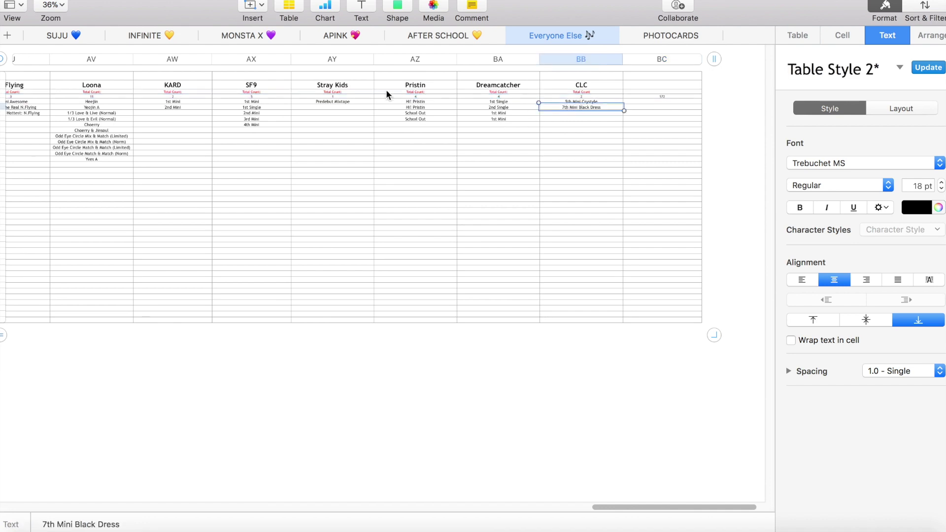
{"action": "scroll", "coordinate": [387, 90], "scroll_direction": "left", "scroll_amount": 15}
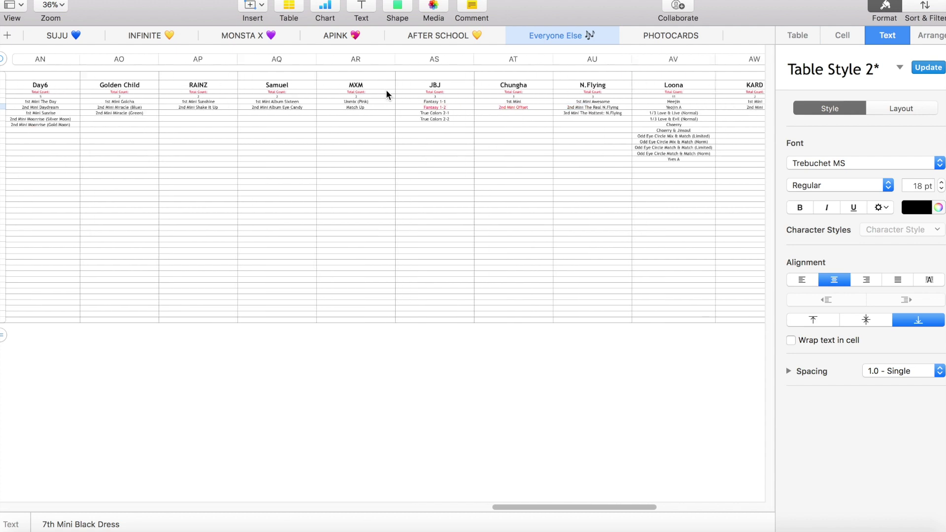
{"action": "scroll", "coordinate": [386, 91], "scroll_direction": "right", "scroll_amount": 15}
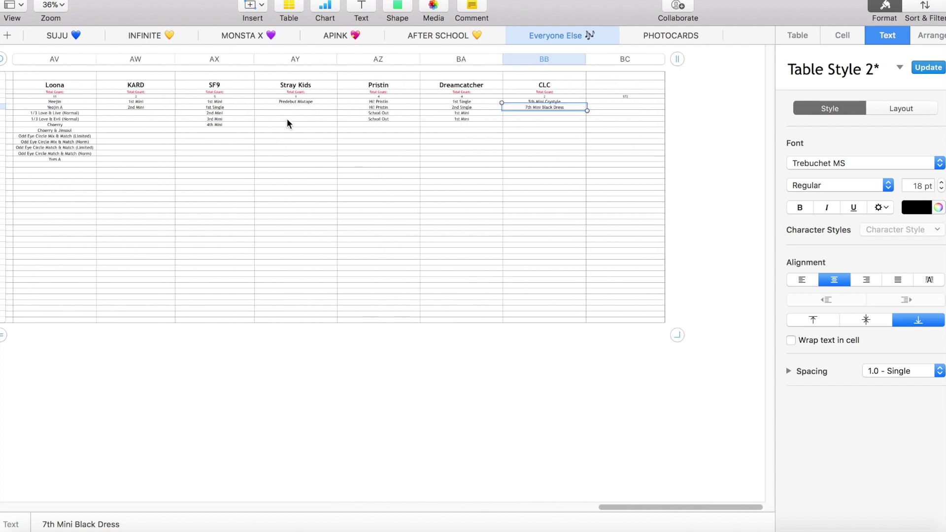
{"action": "left_click", "coordinate": [207, 113]}
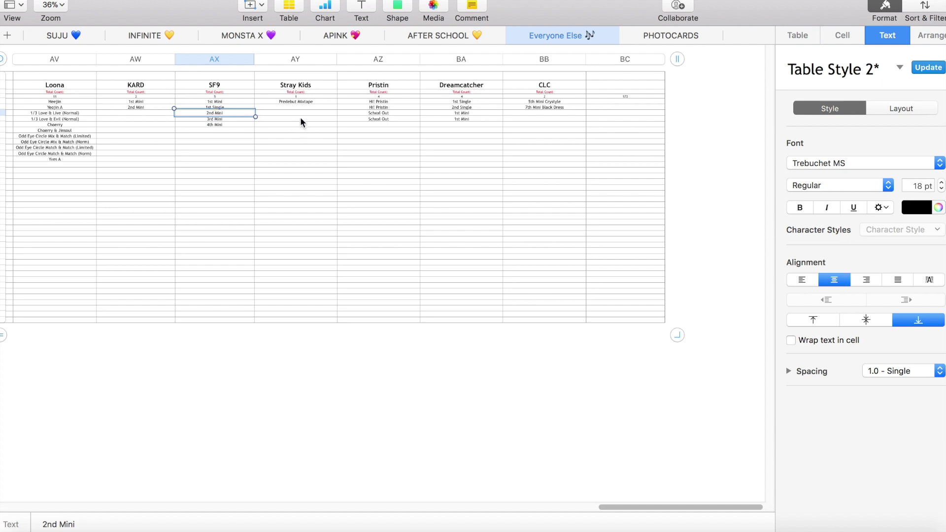
{"action": "scroll", "coordinate": [289, 95], "scroll_direction": "up", "scroll_amount": 5}
{"action": "left_click", "coordinate": [325, 154]}
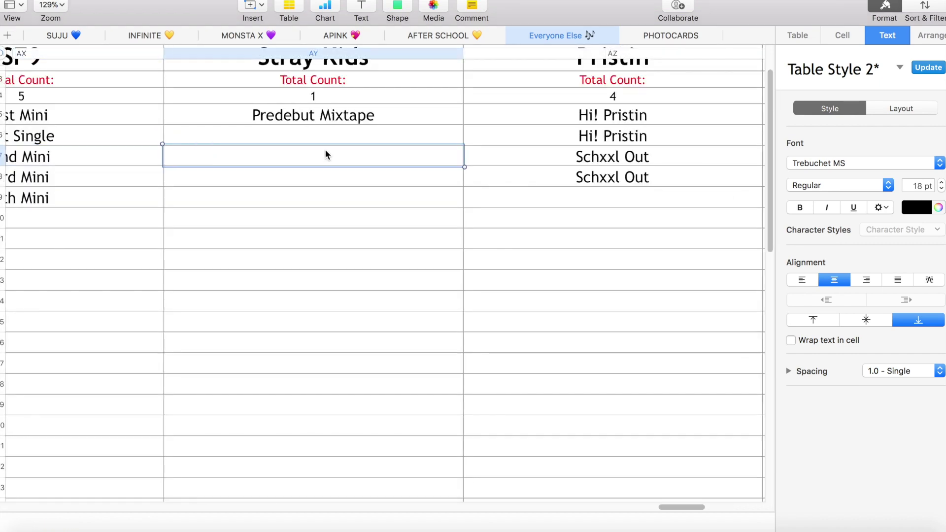
{"action": "left_click", "coordinate": [301, 135]}
{"action": "scroll", "coordinate": [301, 135], "scroll_direction": "up", "scroll_amount": 3}
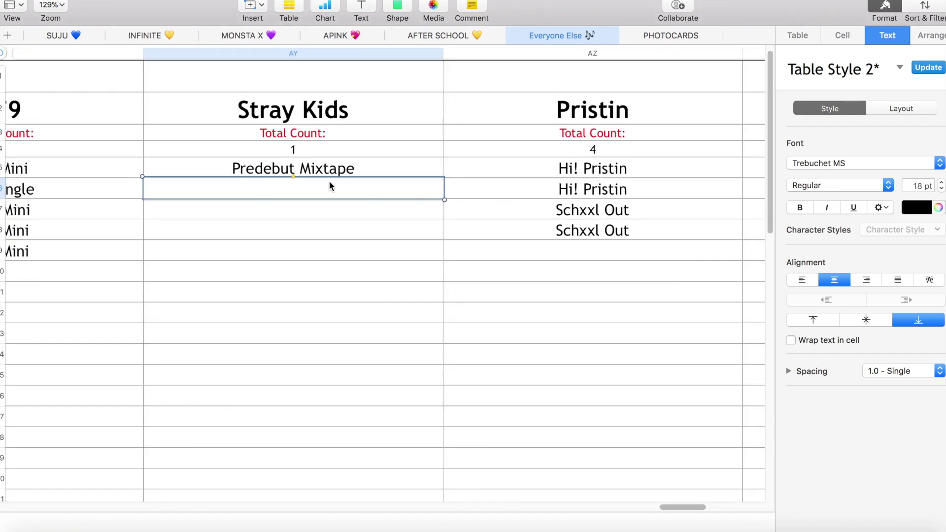
{"action": "scroll", "coordinate": [329, 180], "scroll_direction": "right", "scroll_amount": 10}
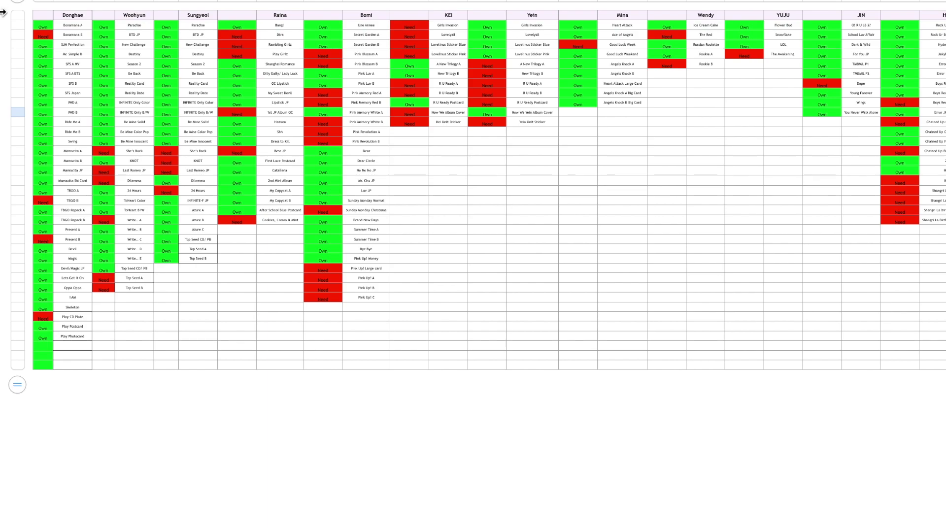
Scroll across the Photocards sheet to review each member's columns and their Own/Need statuses.
{"action": "scroll", "coordinate": [525, 29], "scroll_direction": "right", "scroll_amount": 15}
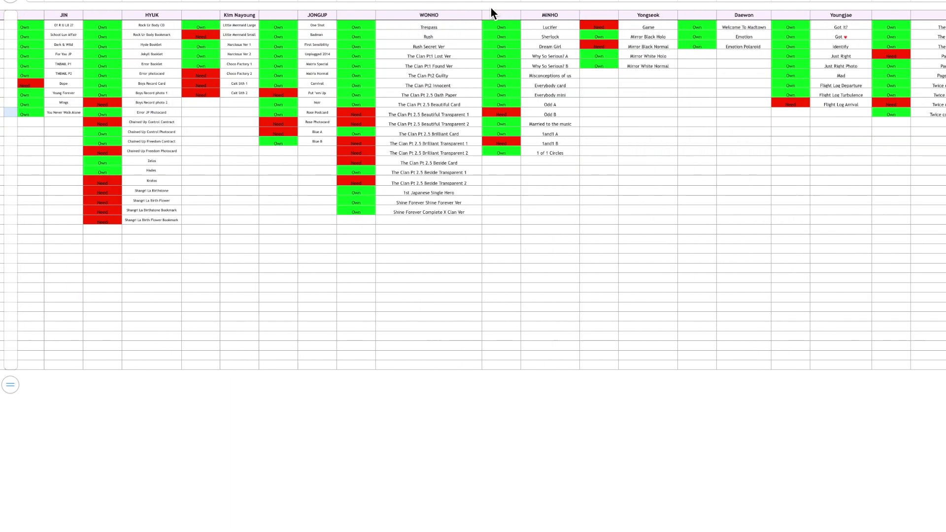
{"action": "scroll", "coordinate": [491, 8], "scroll_direction": "left", "scroll_amount": 15}
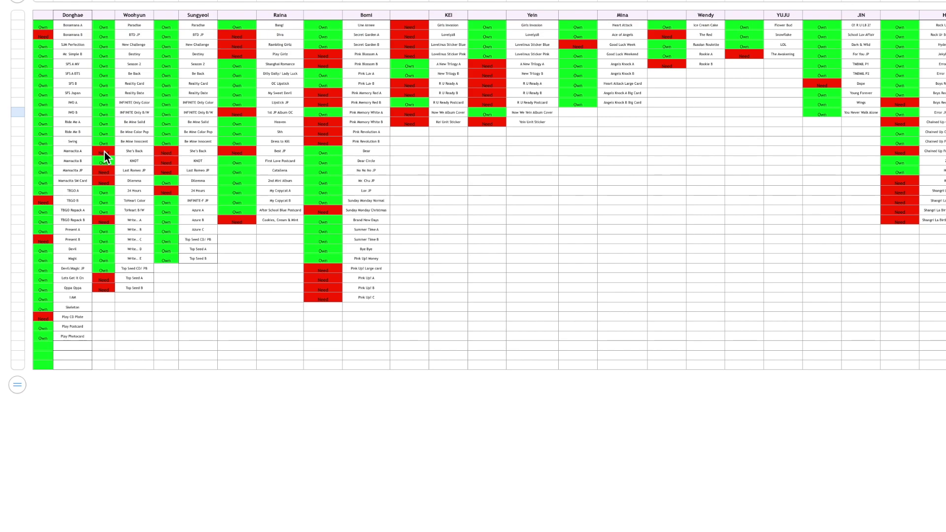
{"action": "scroll", "coordinate": [61, 65], "scroll_direction": "up", "scroll_amount": 8}
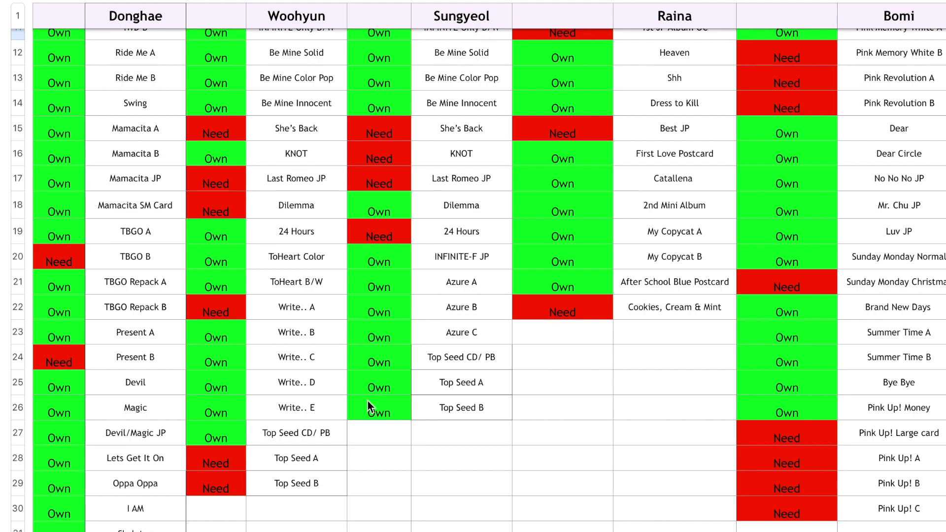
{"action": "scroll", "coordinate": [368, 401], "scroll_direction": "up", "scroll_amount": 5}
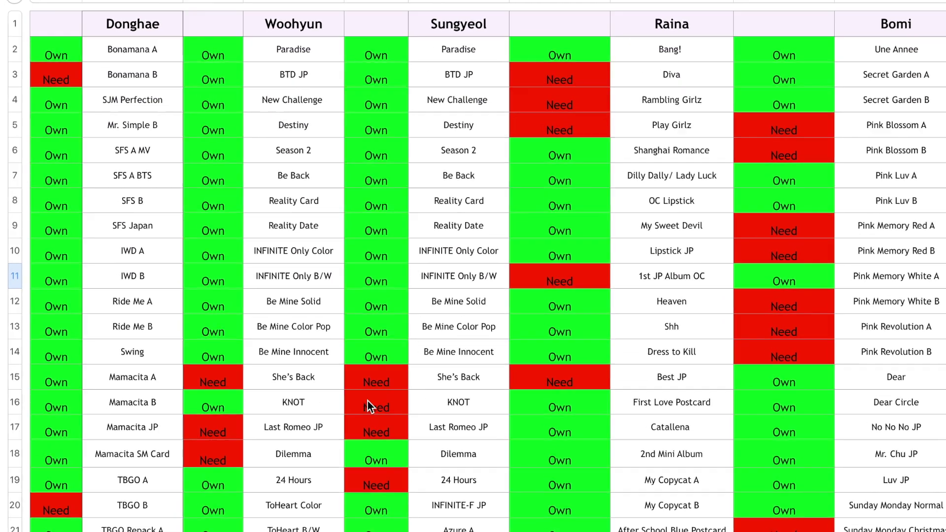
{"action": "scroll", "coordinate": [367, 401], "scroll_direction": "right", "scroll_amount": 15}
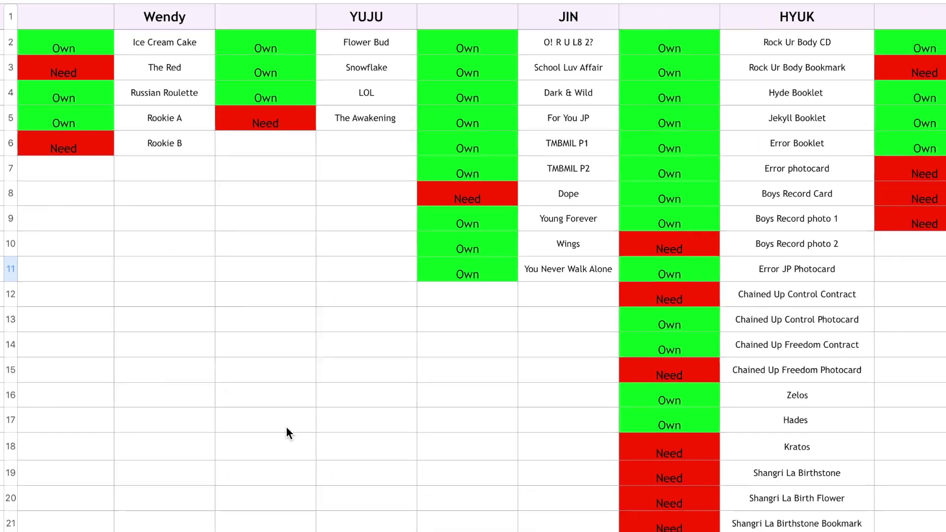
{"action": "scroll", "coordinate": [286, 432], "scroll_direction": "right", "scroll_amount": 15}
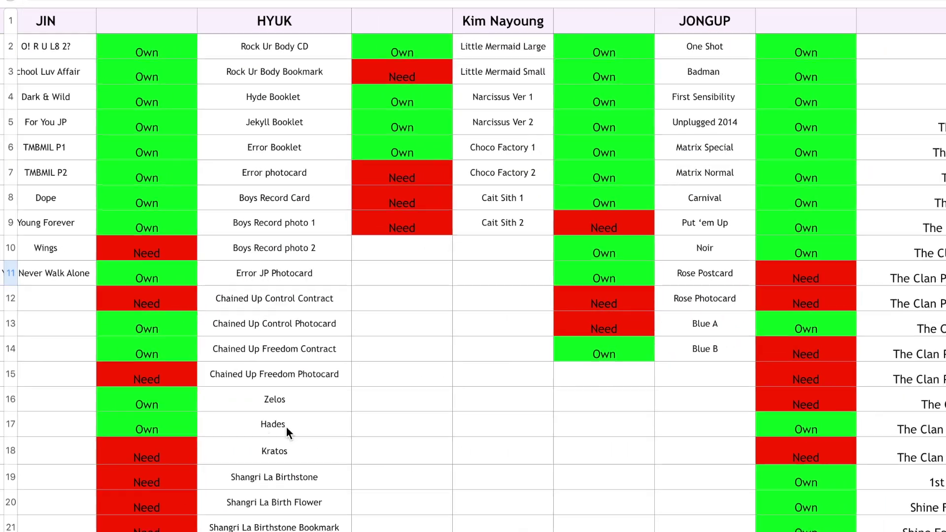
{"action": "scroll", "coordinate": [286, 429], "scroll_direction": "right", "scroll_amount": 5}
{"action": "scroll", "coordinate": [517, 187], "scroll_direction": "down", "scroll_amount": 5}
{"action": "scroll", "coordinate": [517, 186], "scroll_direction": "left", "scroll_amount": 1}
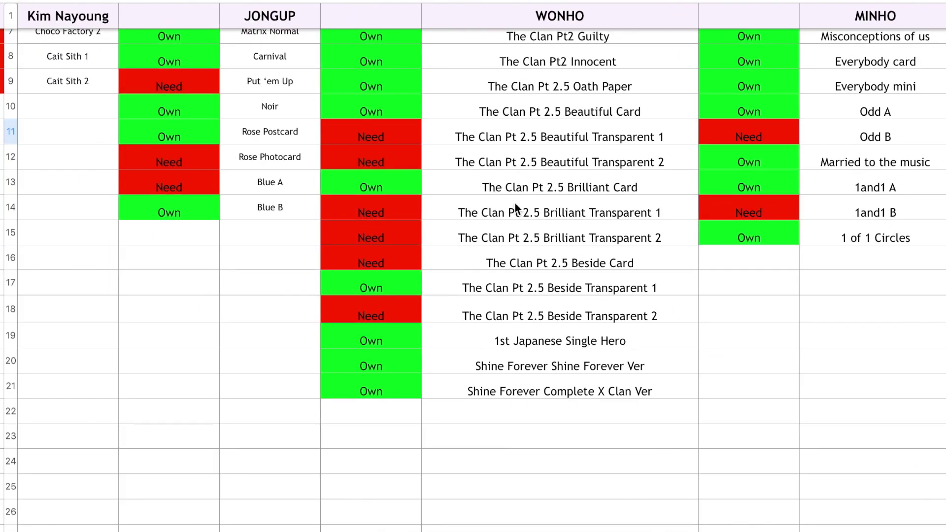
Select the Shine Forever Complete X Clan Ver entry and the empty cell below WONHO's list, then keep browsing.
{"action": "left_click", "coordinate": [490, 394]}
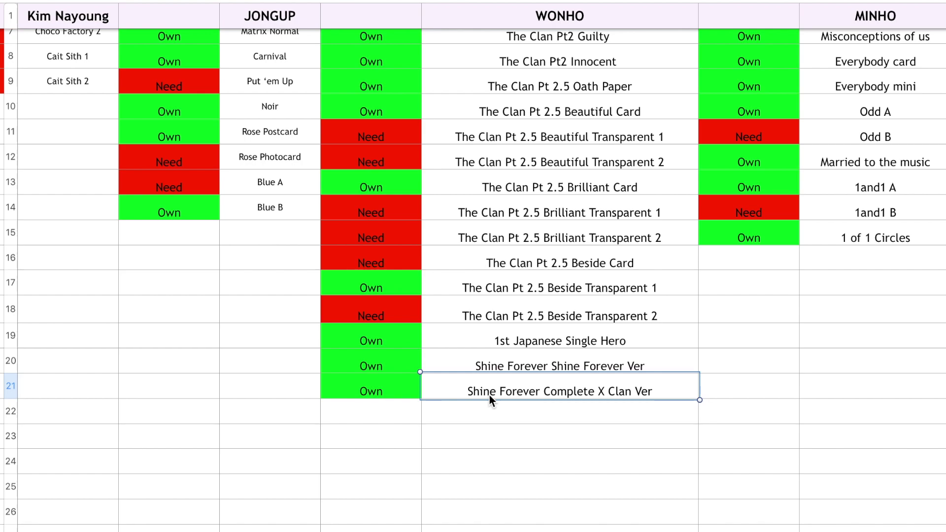
{"action": "left_click", "coordinate": [409, 413]}
{"action": "scroll", "coordinate": [408, 413], "scroll_direction": "down", "scroll_amount": 10}
{"action": "scroll", "coordinate": [408, 413], "scroll_direction": "left", "scroll_amount": 1}
{"action": "scroll", "coordinate": [408, 418], "scroll_direction": "down", "scroll_amount": 3}
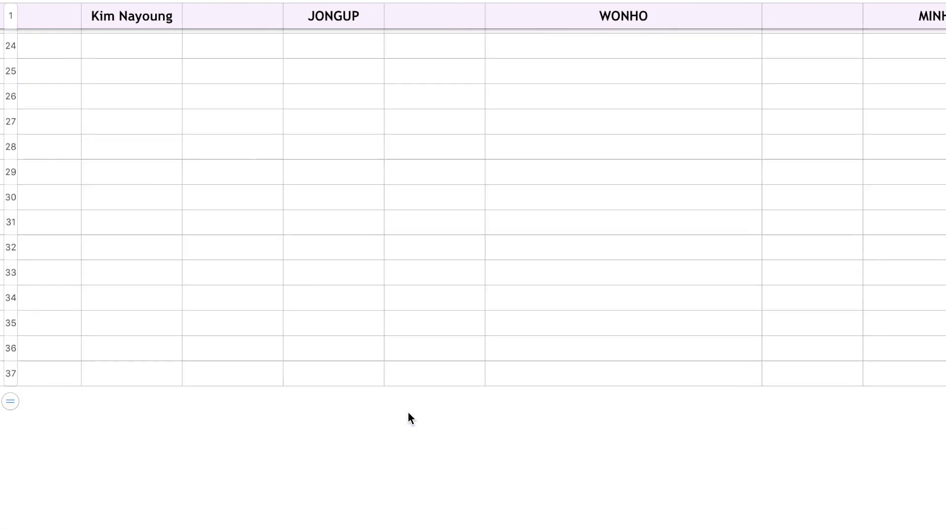
{"action": "scroll", "coordinate": [408, 418], "scroll_direction": "up", "scroll_amount": 10}
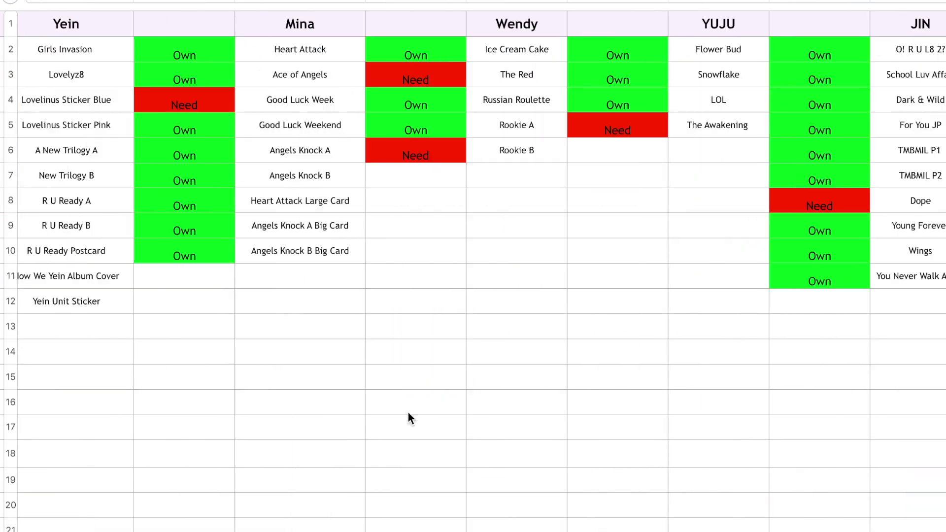
{"action": "scroll", "coordinate": [409, 413], "scroll_direction": "left", "scroll_amount": 3}
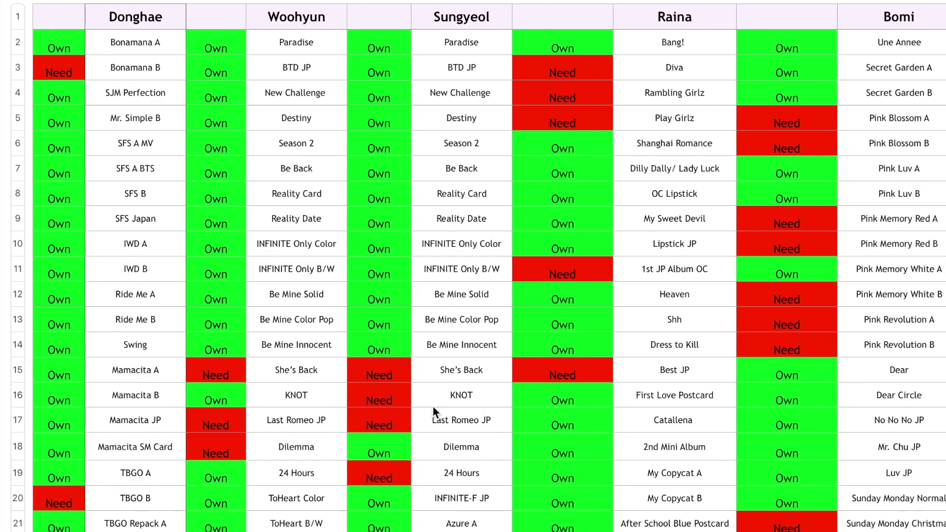
{"action": "scroll", "coordinate": [433, 407], "scroll_direction": "right", "scroll_amount": 5}
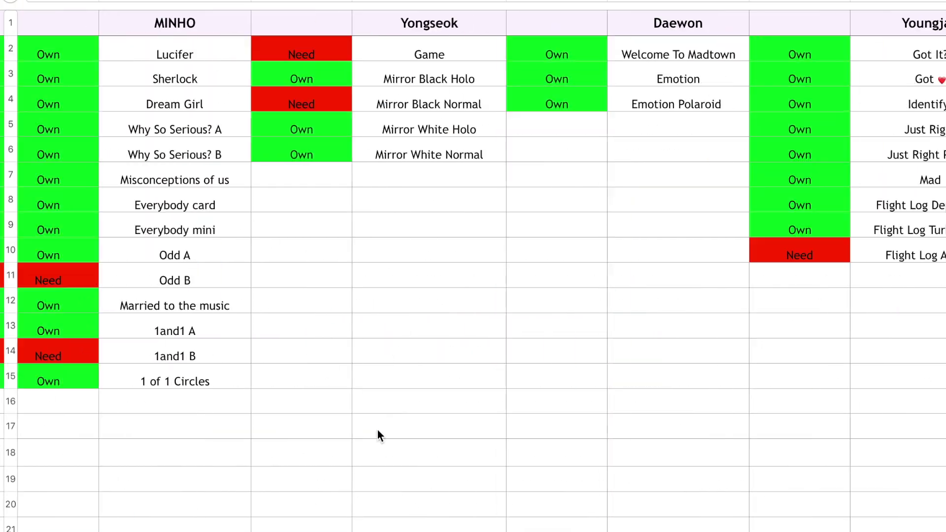
{"action": "scroll", "coordinate": [378, 429], "scroll_direction": "right", "scroll_amount": 10}
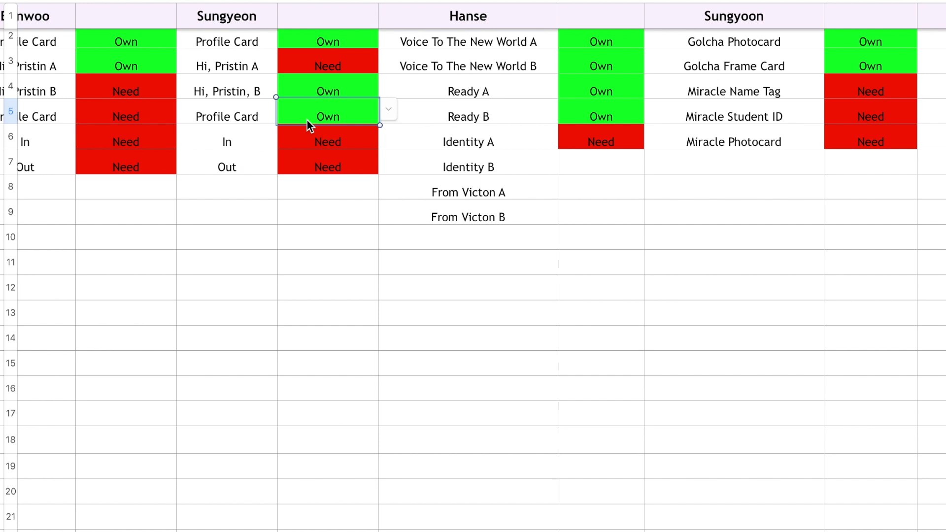
Copy Hanse's two red Need statuses into the From Victon A and From Victon B status cells.
{"action": "left_click_drag", "start_coordinate": [313, 141], "coordinate": [331, 168]}
{"action": "key", "text": "super+c"}
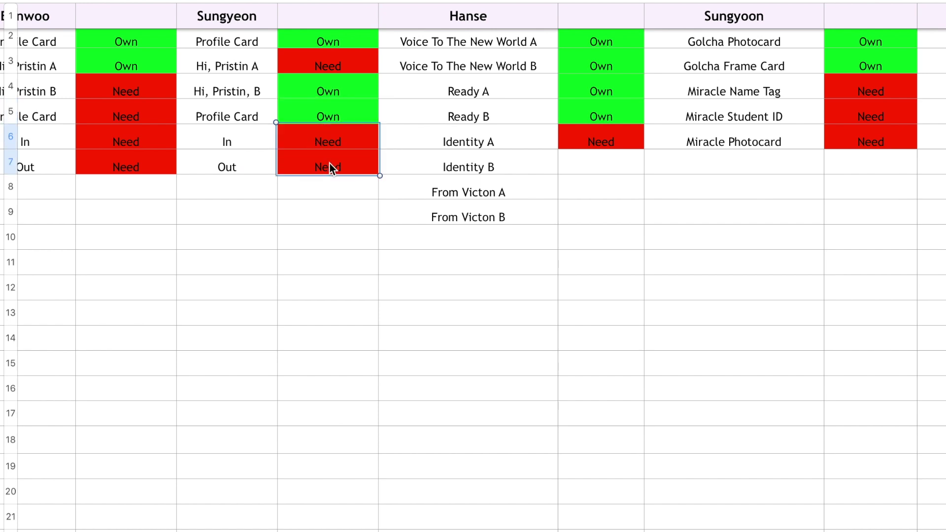
{"action": "left_click", "coordinate": [326, 183]}
{"action": "key", "text": "super+v"}
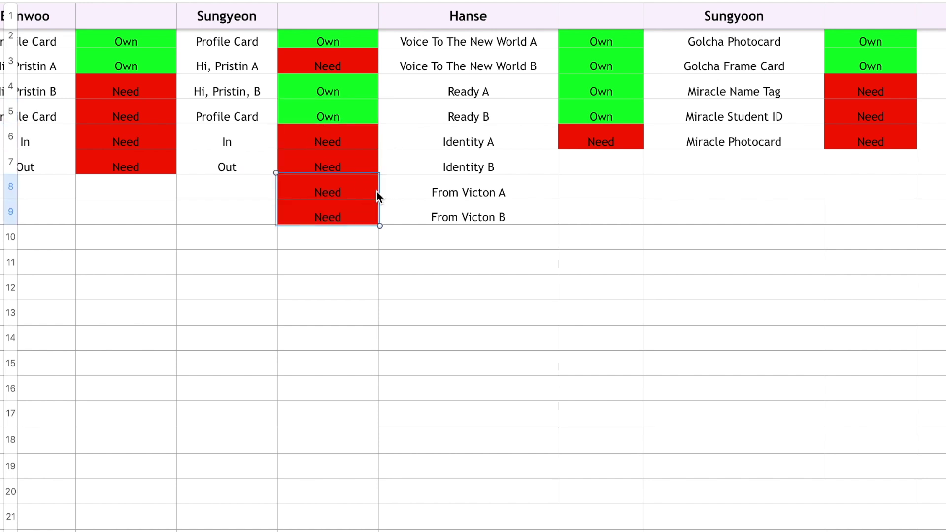
{"action": "left_click", "coordinate": [376, 194]}
{"action": "left_click", "coordinate": [390, 186]}
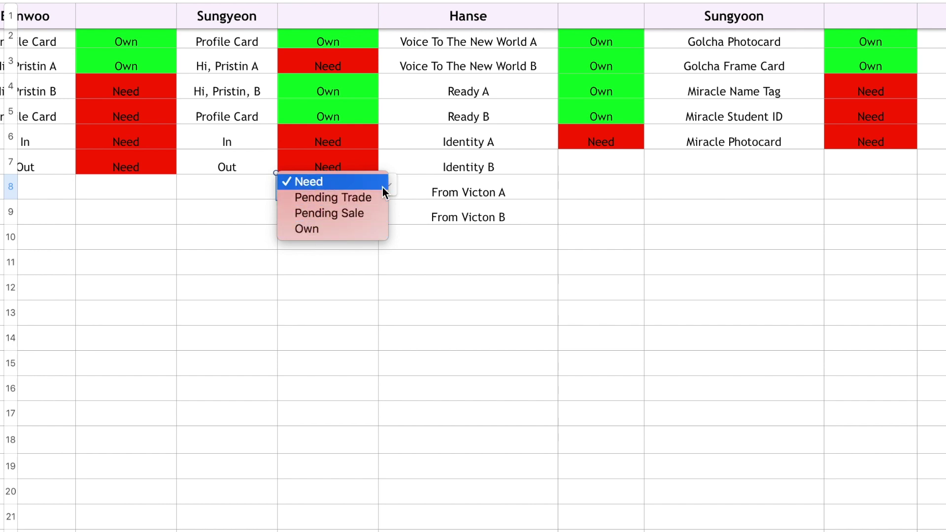
{"action": "left_click", "coordinate": [622, 196]}
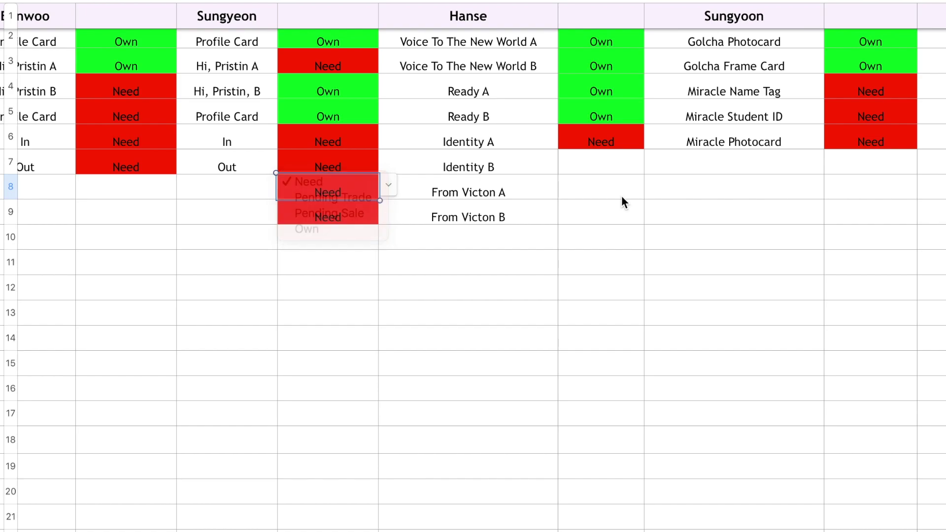
{"action": "scroll", "coordinate": [483, 17], "scroll_direction": "right", "scroll_amount": 15}
{"action": "left_click", "coordinate": [483, 17]}
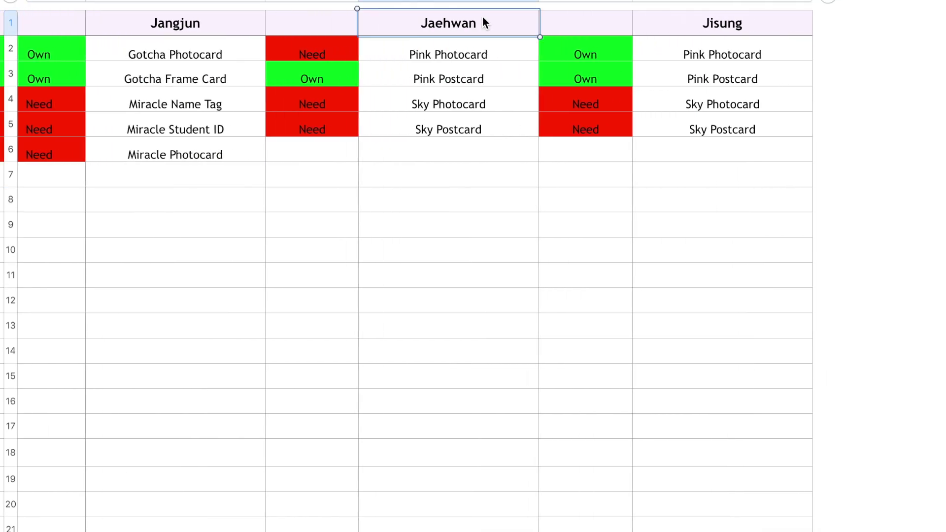
{"action": "left_click", "coordinate": [733, 23]}
{"action": "left_click", "coordinate": [542, 31]}
{"action": "left_click", "coordinate": [322, 31]}
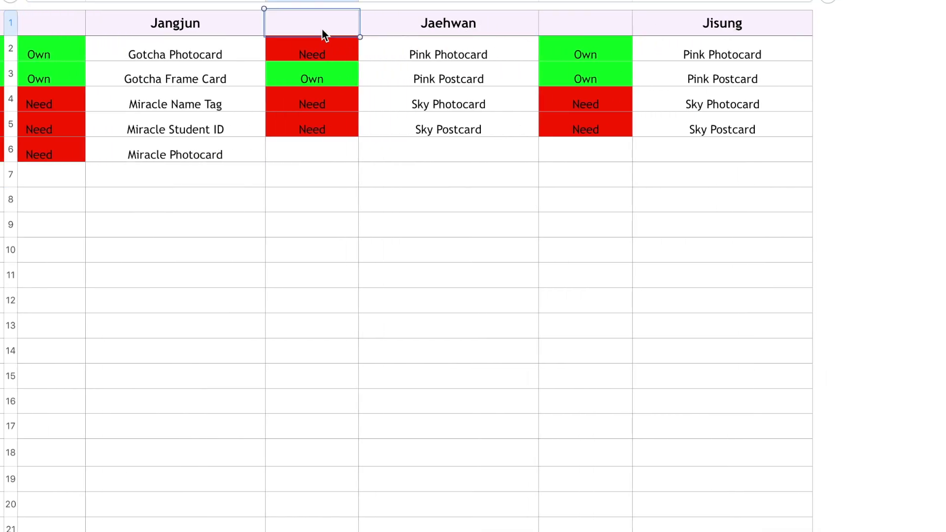
{"action": "scroll", "coordinate": [321, 29], "scroll_direction": "left", "scroll_amount": 15}
{"action": "scroll", "coordinate": [322, 29], "scroll_direction": "right", "scroll_amount": 15}
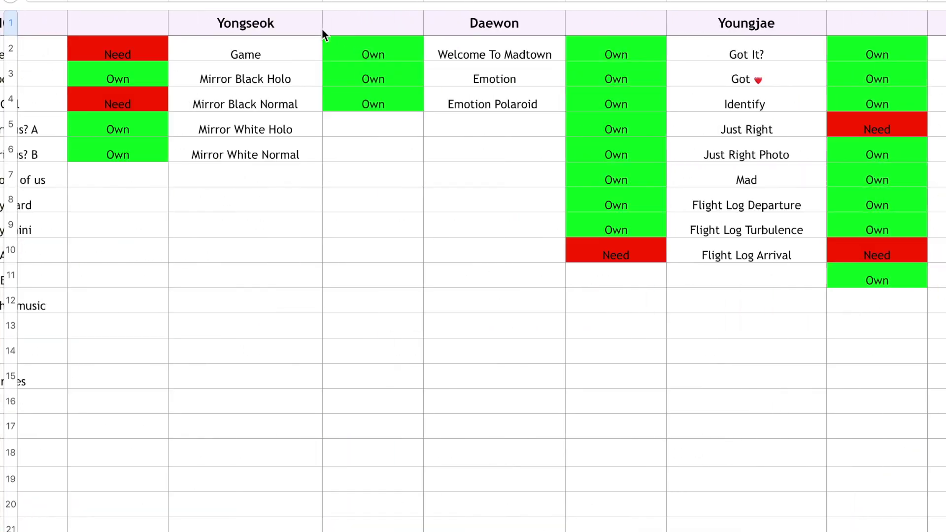
{"action": "scroll", "coordinate": [323, 31], "scroll_direction": "right", "scroll_amount": 10}
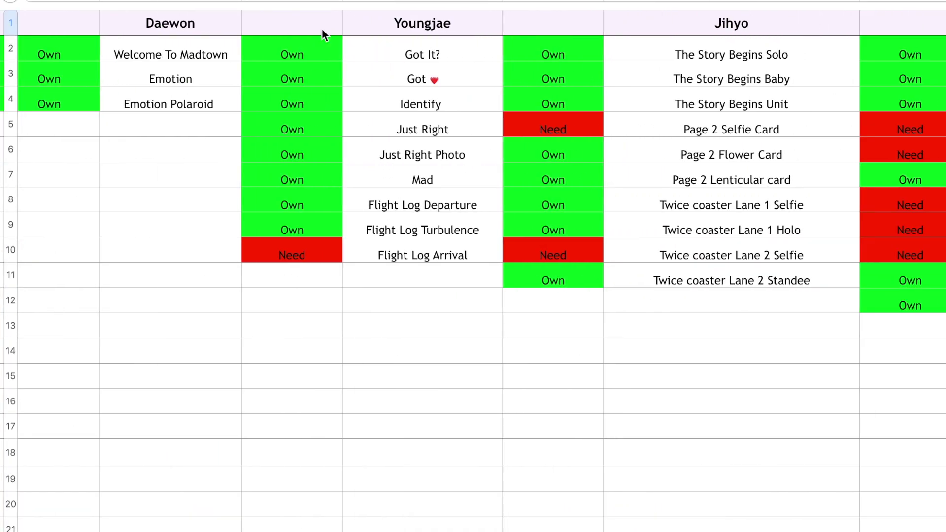
{"action": "scroll", "coordinate": [323, 31], "scroll_direction": "right", "scroll_amount": 10}
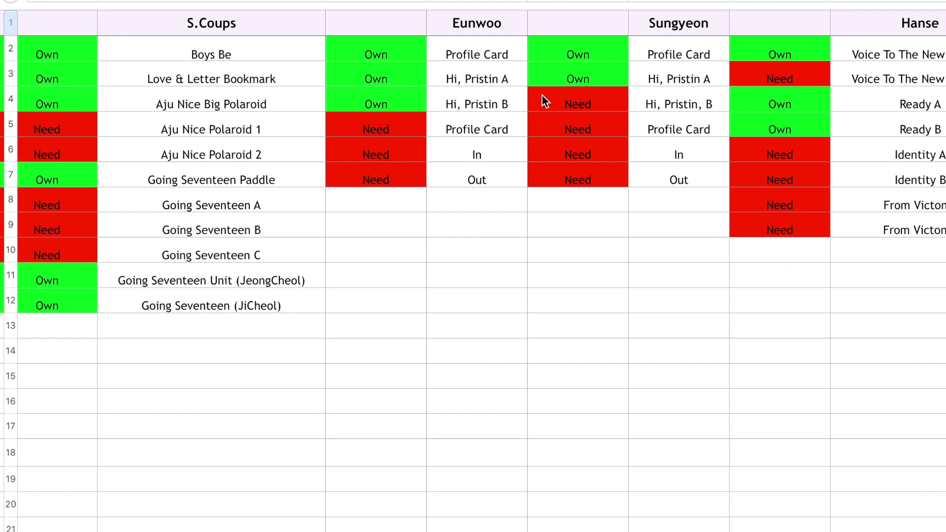
{"action": "scroll", "coordinate": [542, 95], "scroll_direction": "right", "scroll_amount": 10}
{"action": "scroll", "coordinate": [383, 211], "scroll_direction": "left", "scroll_amount": 15}
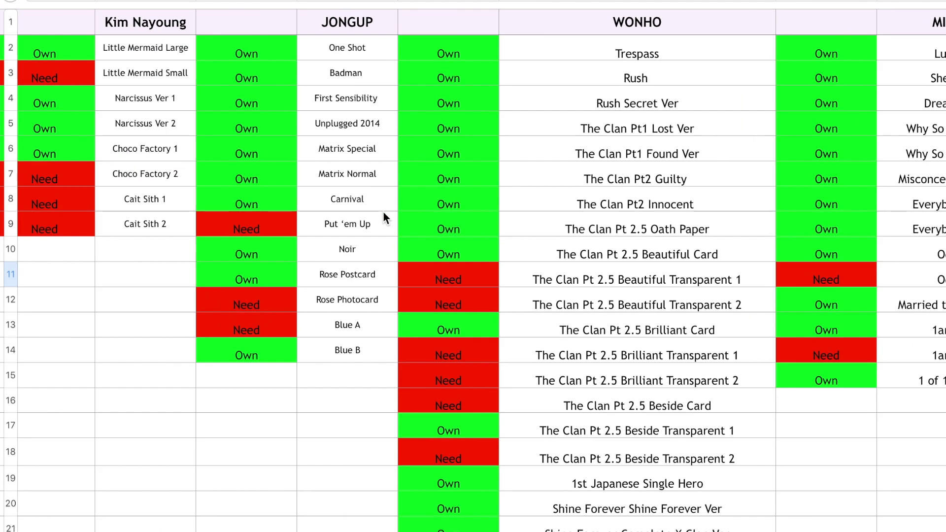
{"action": "scroll", "coordinate": [383, 211], "scroll_direction": "left", "scroll_amount": 5}
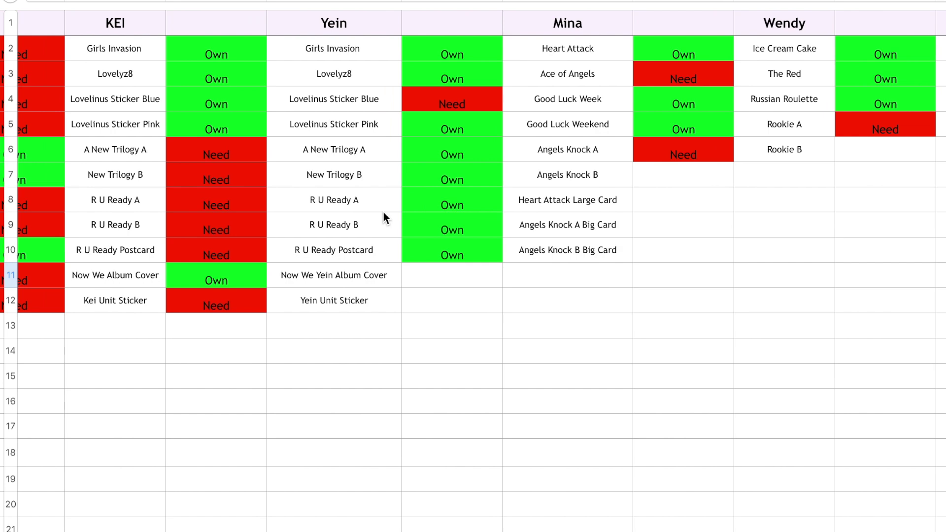